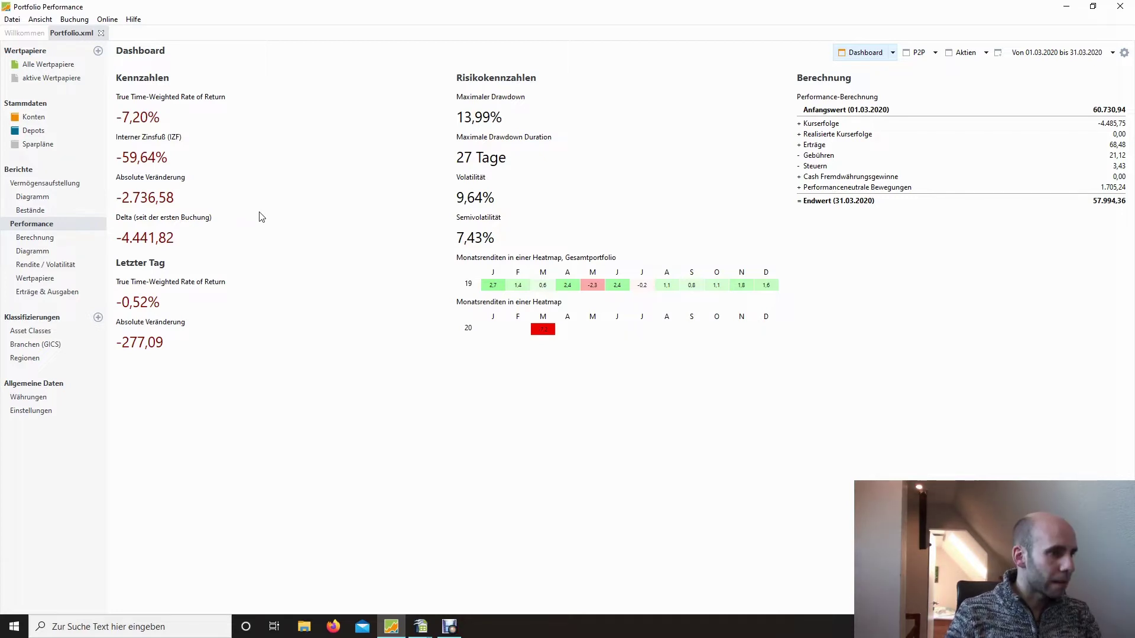
Examine the Bestände holdings chart, including the share of the Dirk Müller Premium Aktien Fonds, and return to the Performance dashboard.
left_click(21, 211)
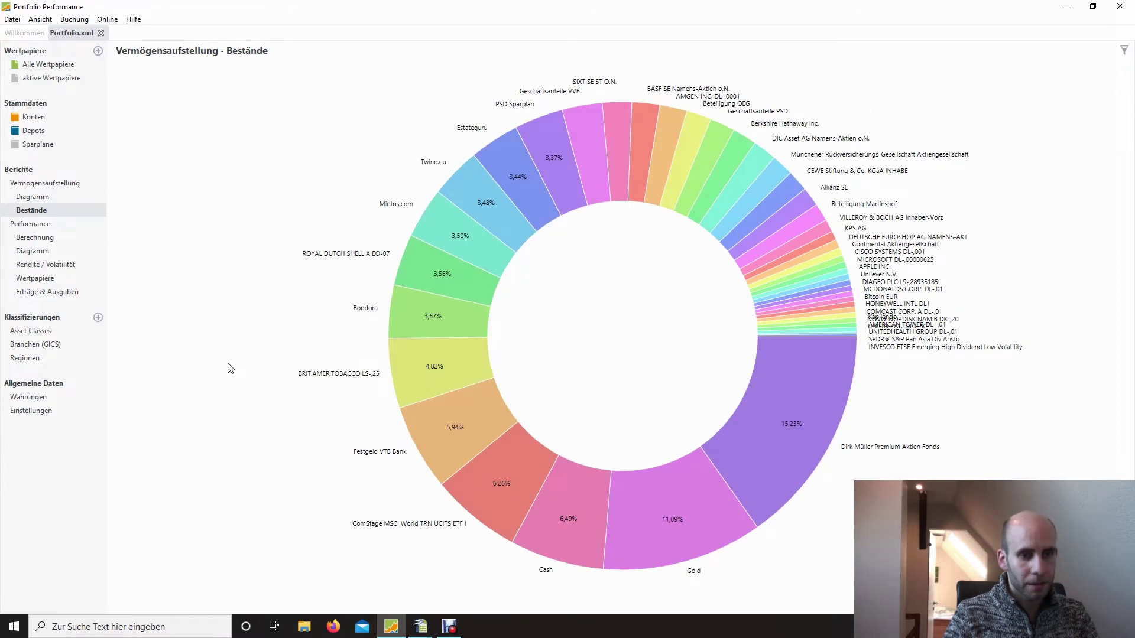
mouse_move(787, 466)
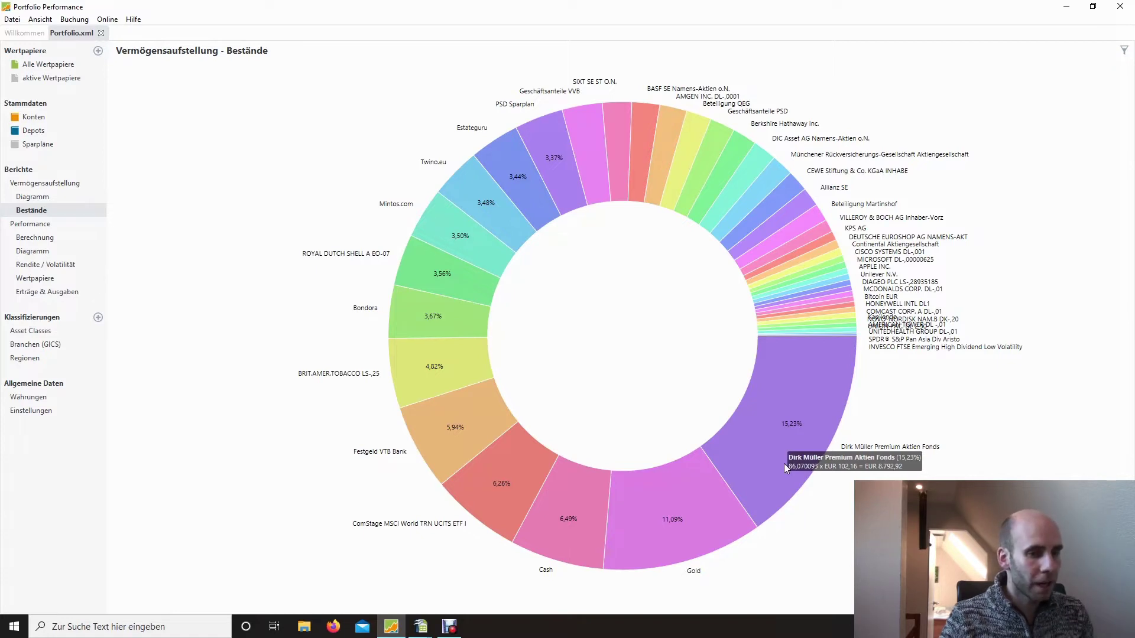
mouse_move(532, 457)
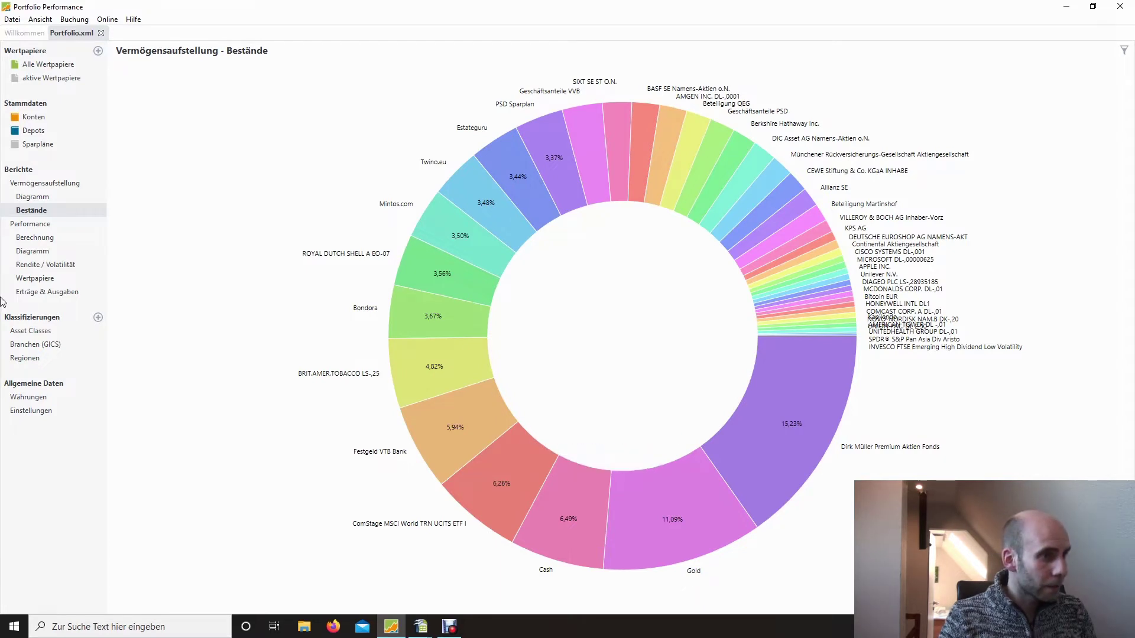
left_click(26, 226)
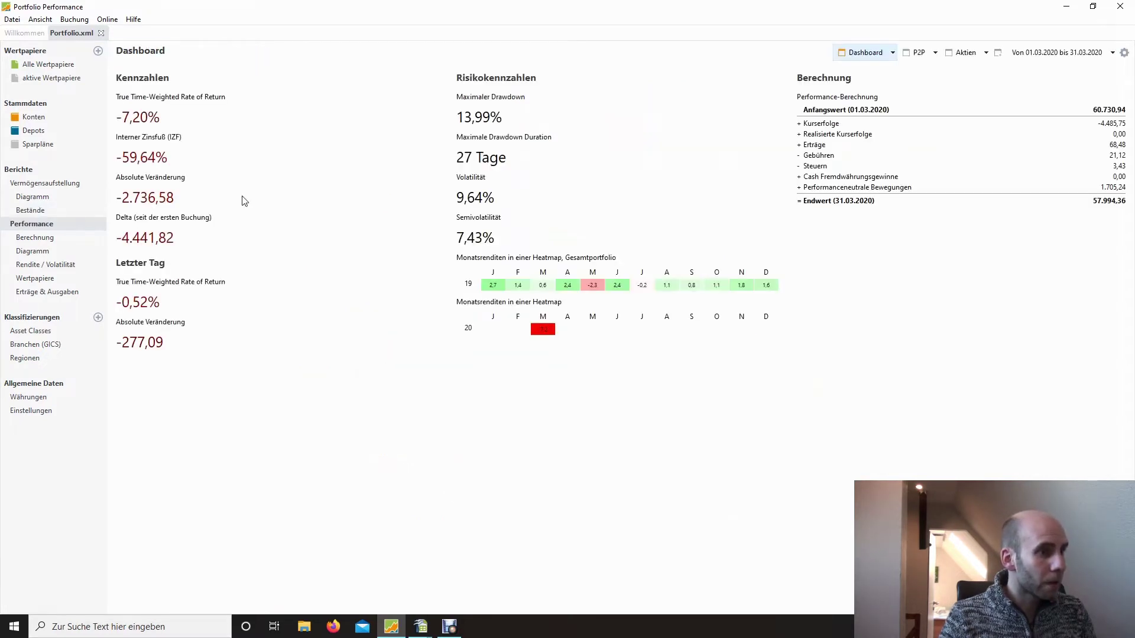
Open the Vermögensaufstellung table and inspect the INVESCO FTSE Emerging High Dividend and SPDR S&P Pan Asia positions.
left_click(37, 183)
left_click(214, 130)
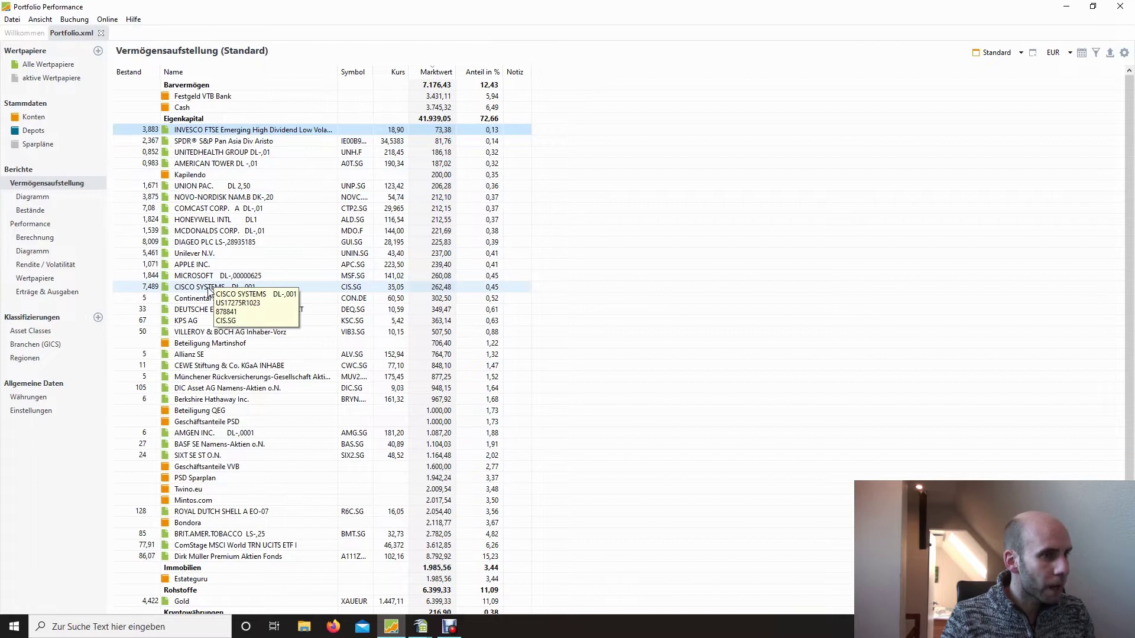
left_click(195, 144)
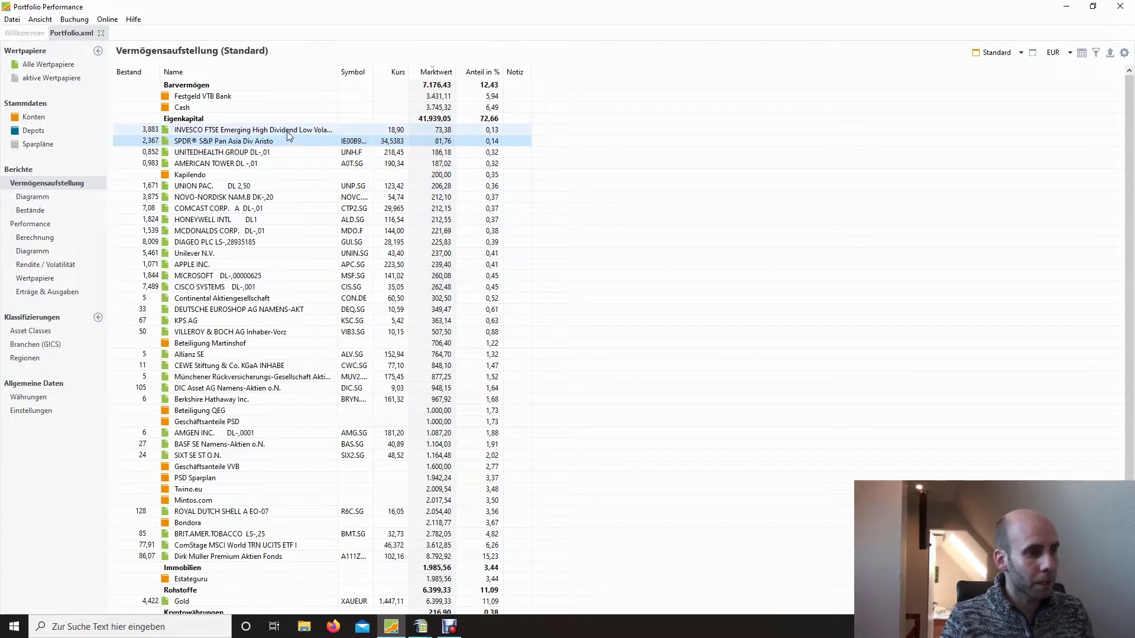
Switch to the Dividendenwachstum.ods spreadsheet and go through each security's 01.03.20 amount from Cisco Systems to Apple, ending at the column total.
left_click(421, 626)
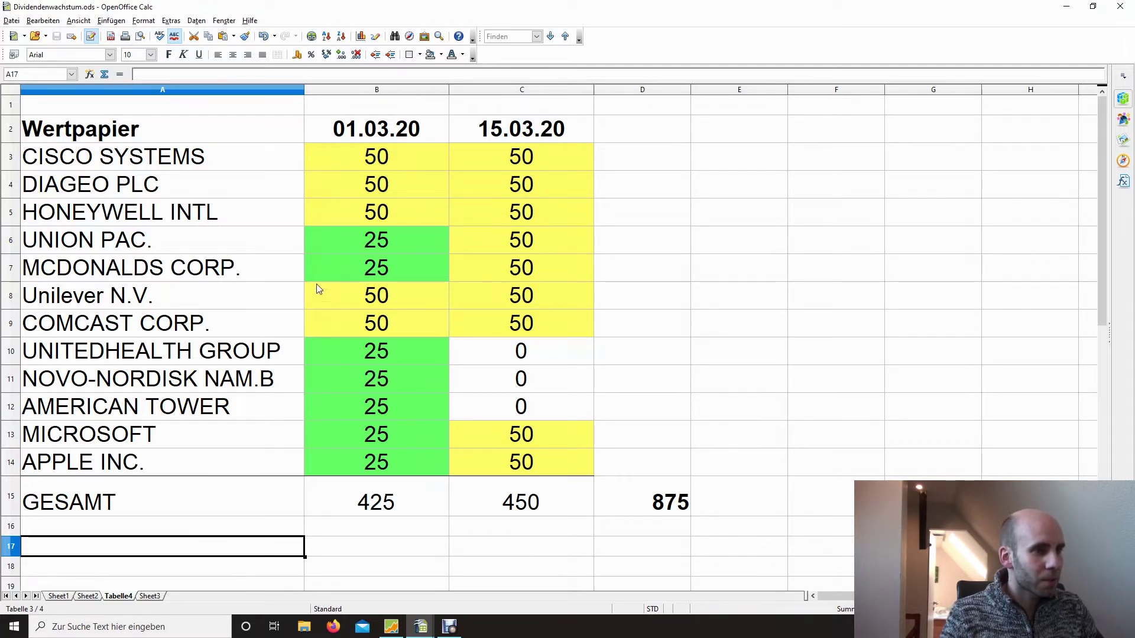
left_click(346, 158)
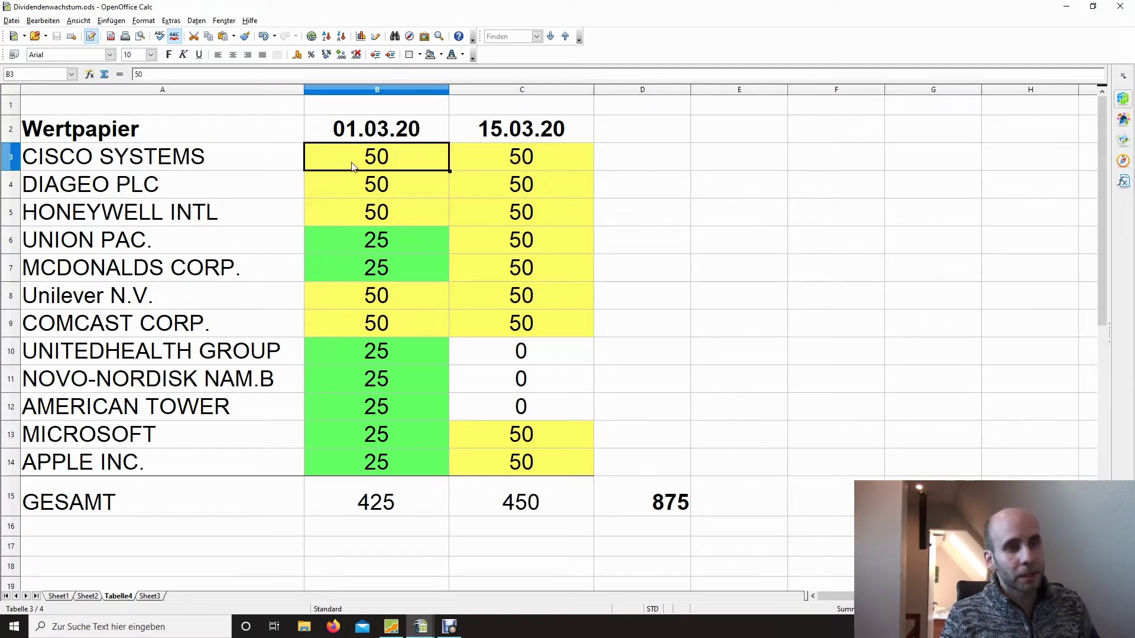
left_click(355, 184)
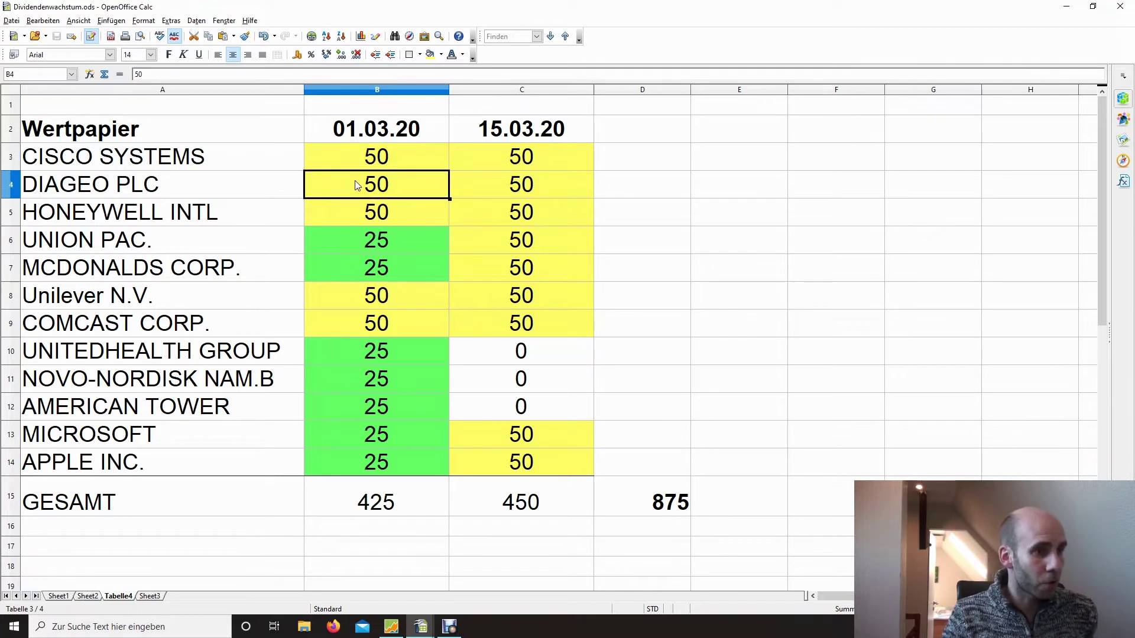
left_click(352, 211)
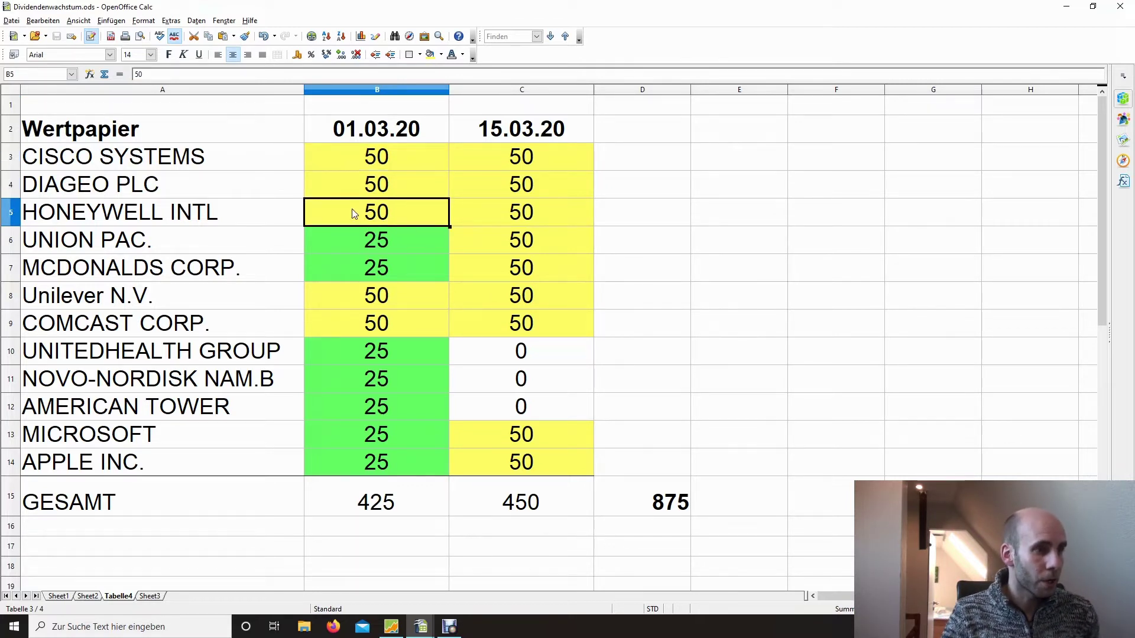
left_click(351, 241)
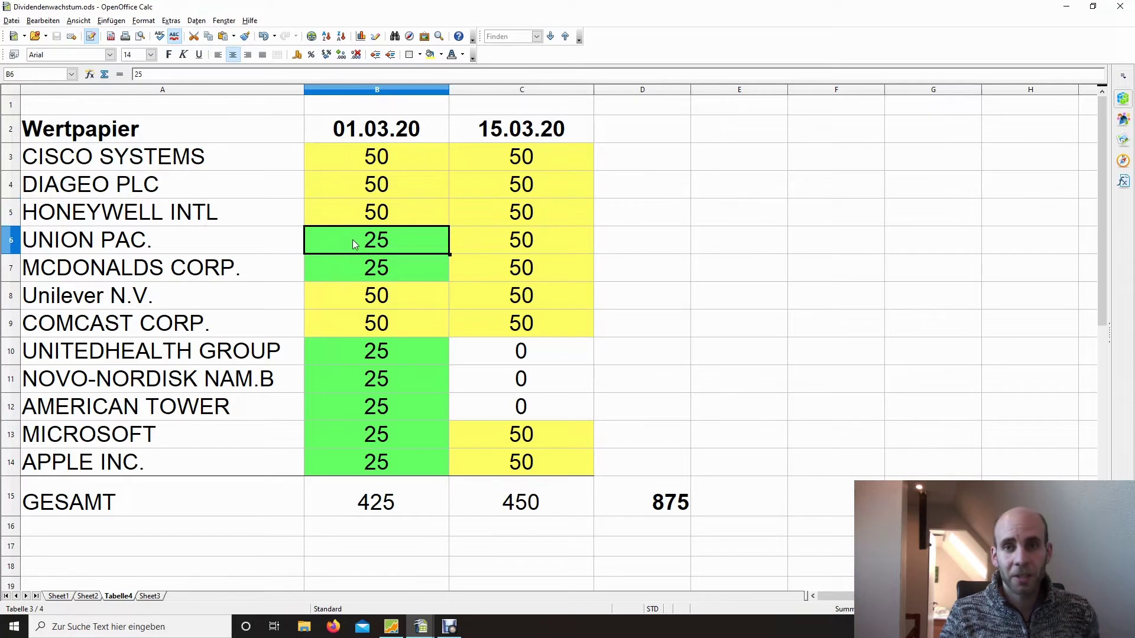
left_click(358, 268)
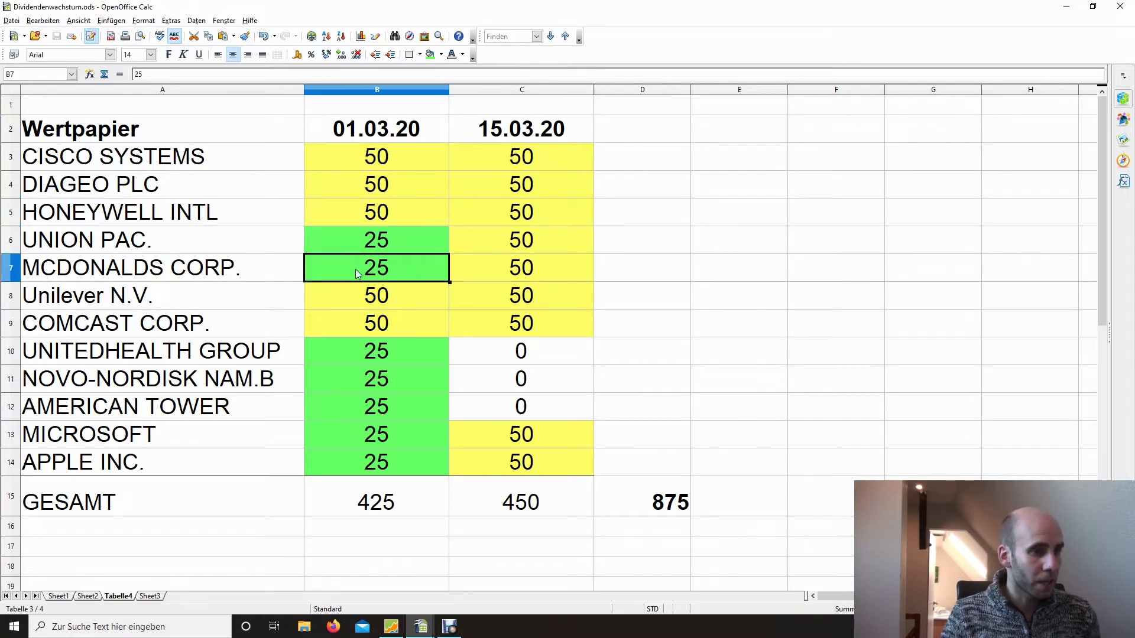
left_click(350, 296)
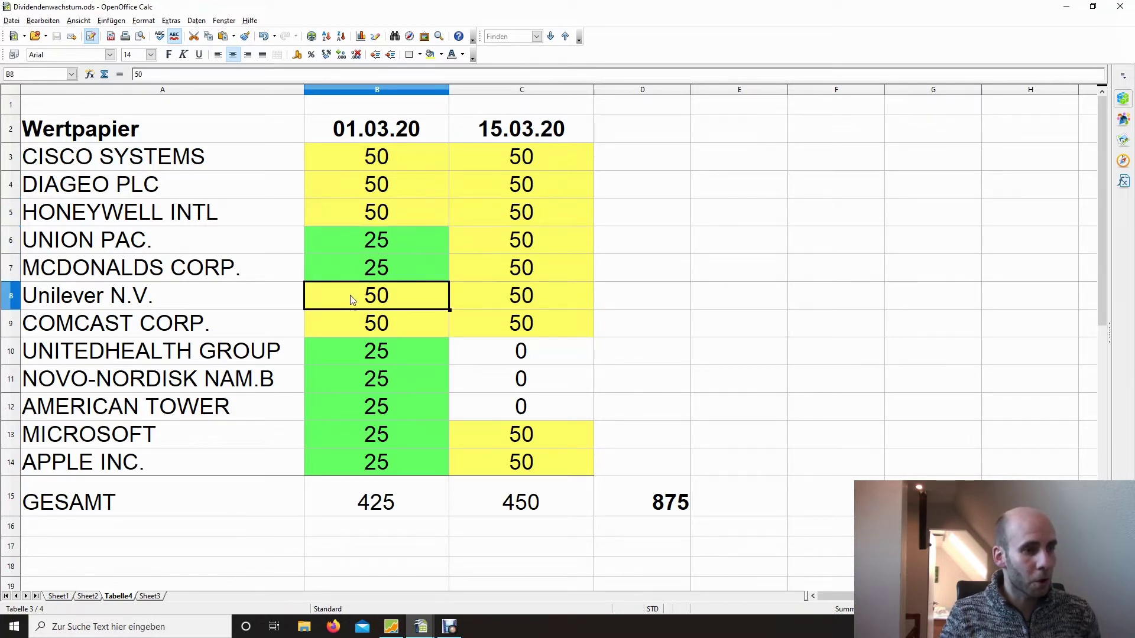
left_click(347, 322)
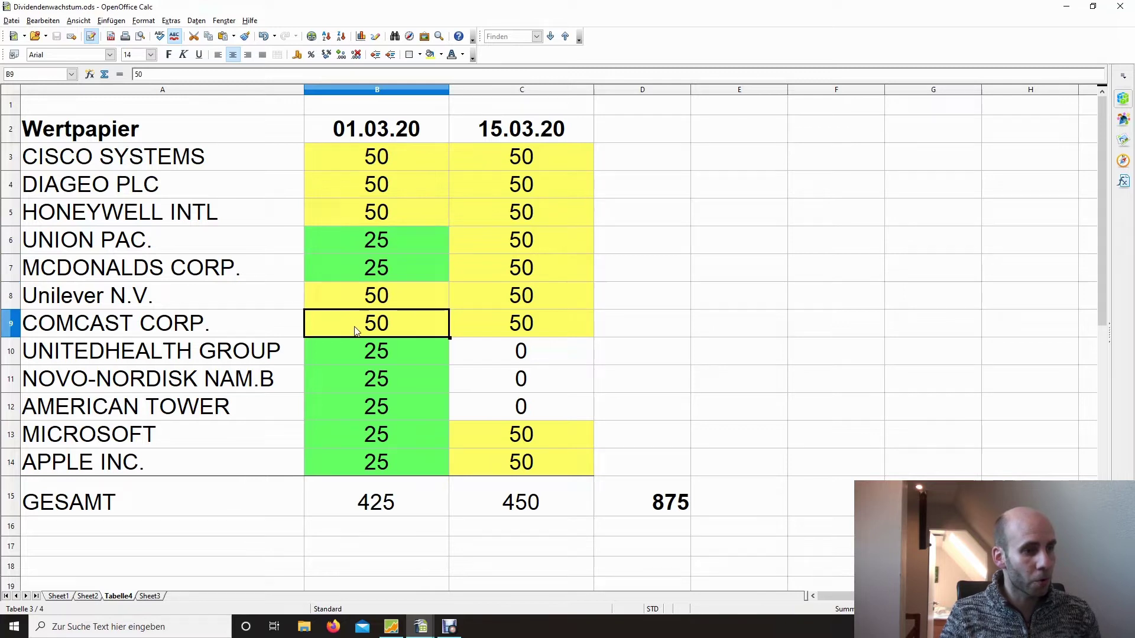
left_click(353, 347)
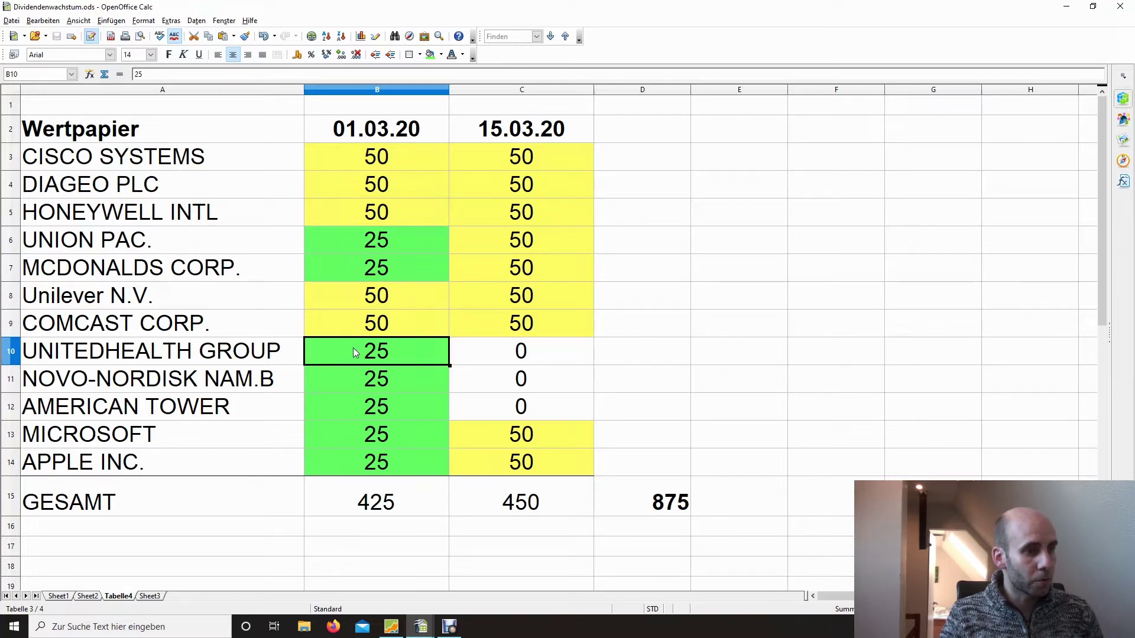
left_click(354, 377)
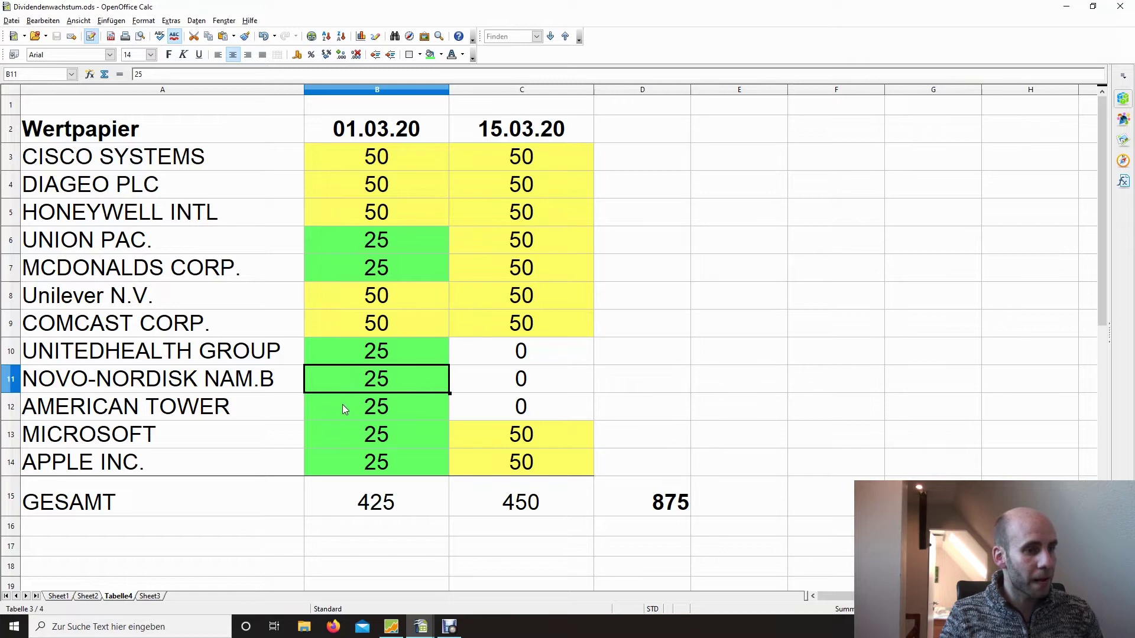
left_click(342, 408)
left_click(337, 436)
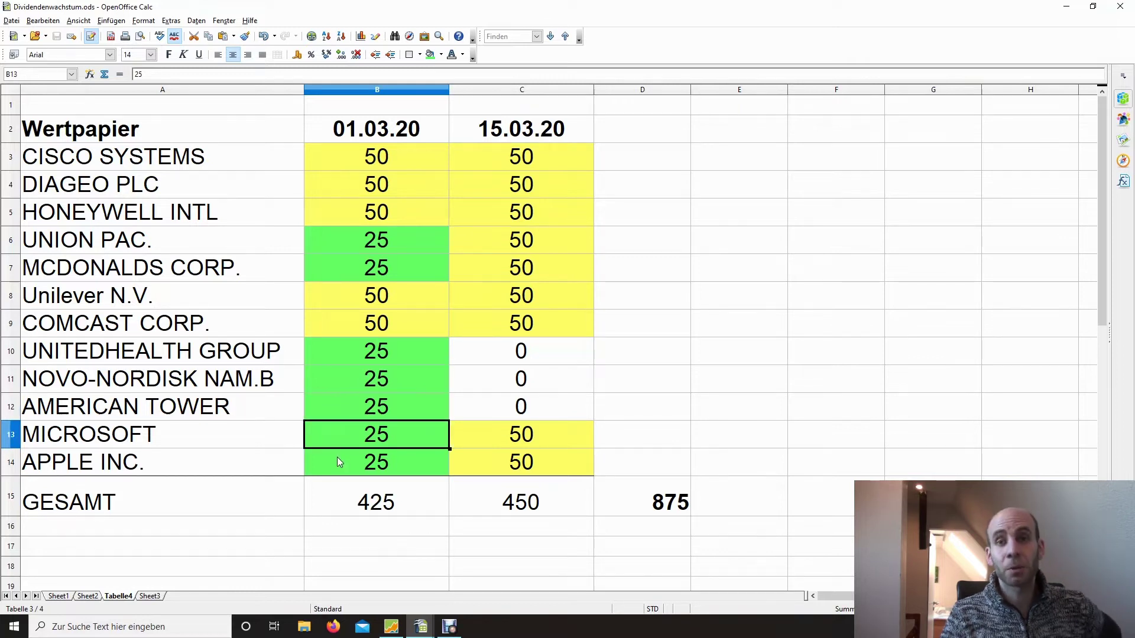
left_click(337, 458)
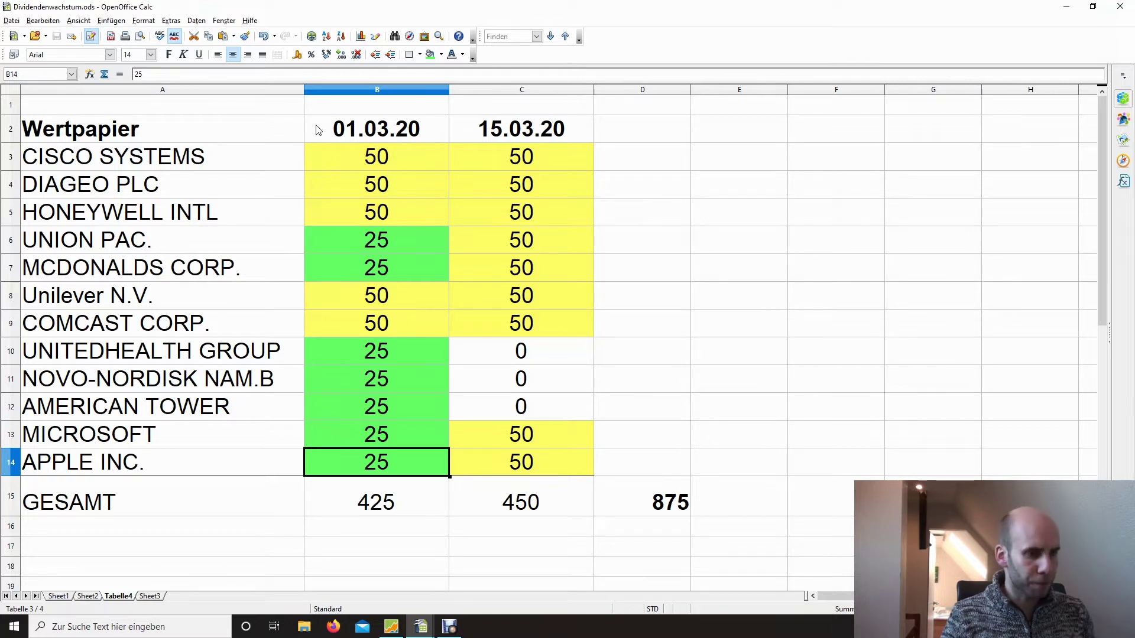
left_click(347, 509)
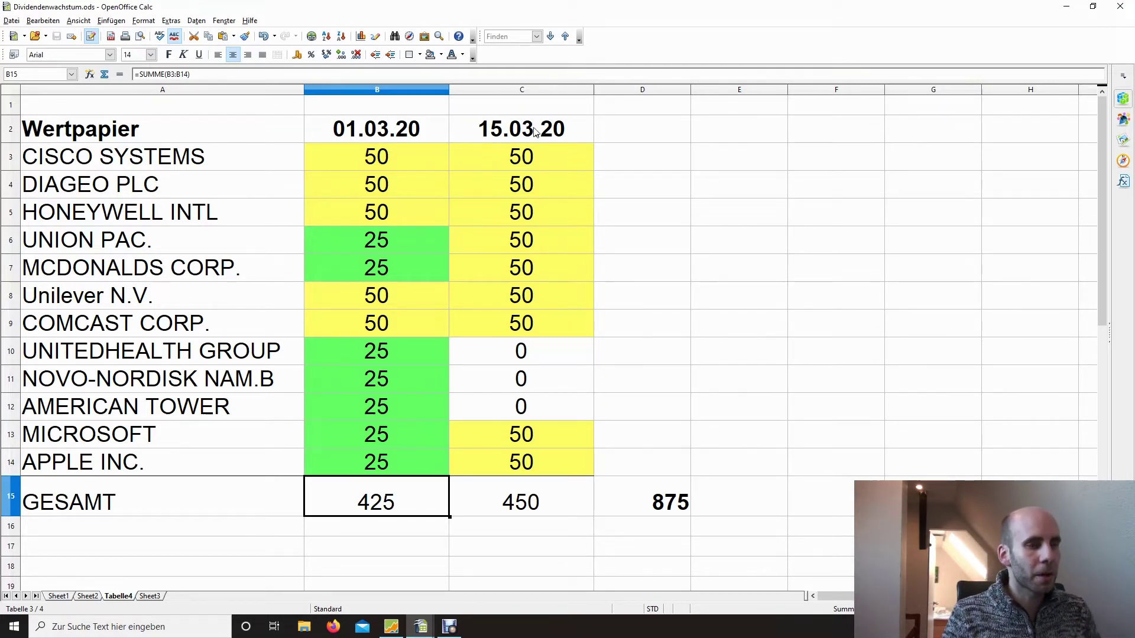
Review the 15.03.20 purchases for Cisco Systems and Diageo, the column total and the overall GESAMT sum.
left_click(576, 130)
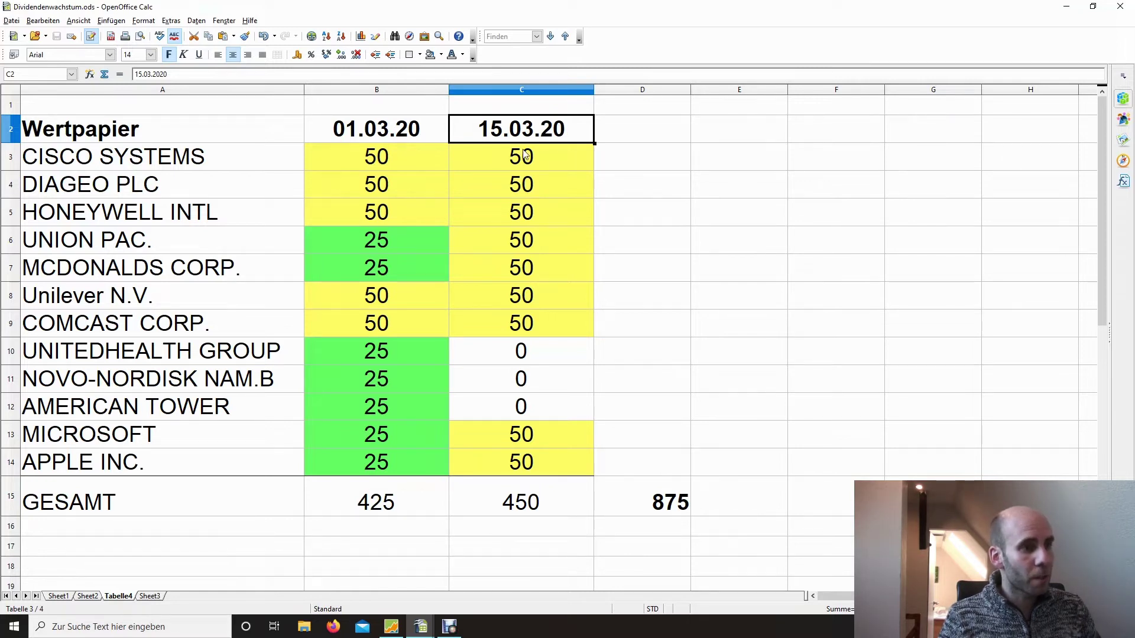
left_click(491, 156)
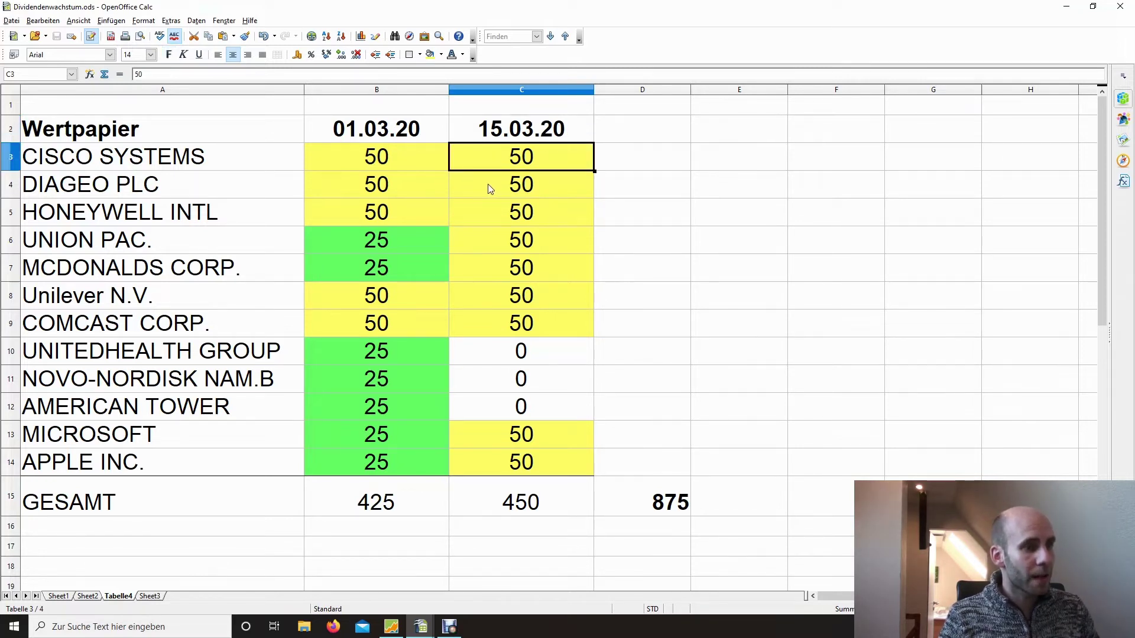
left_click(486, 184)
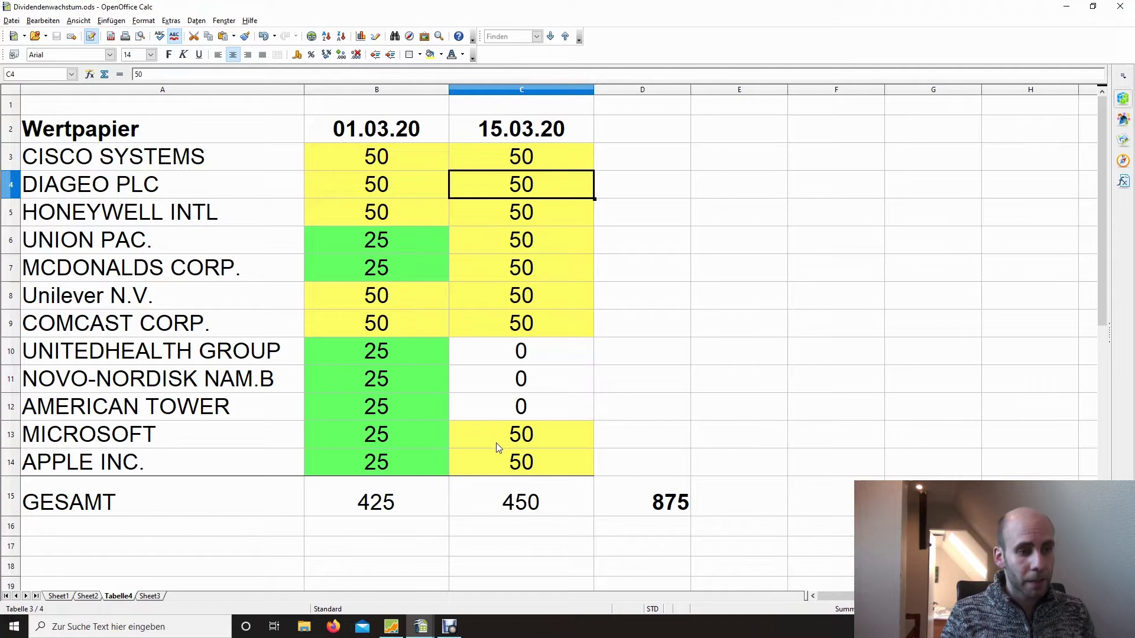
left_click(523, 506)
left_click(650, 500)
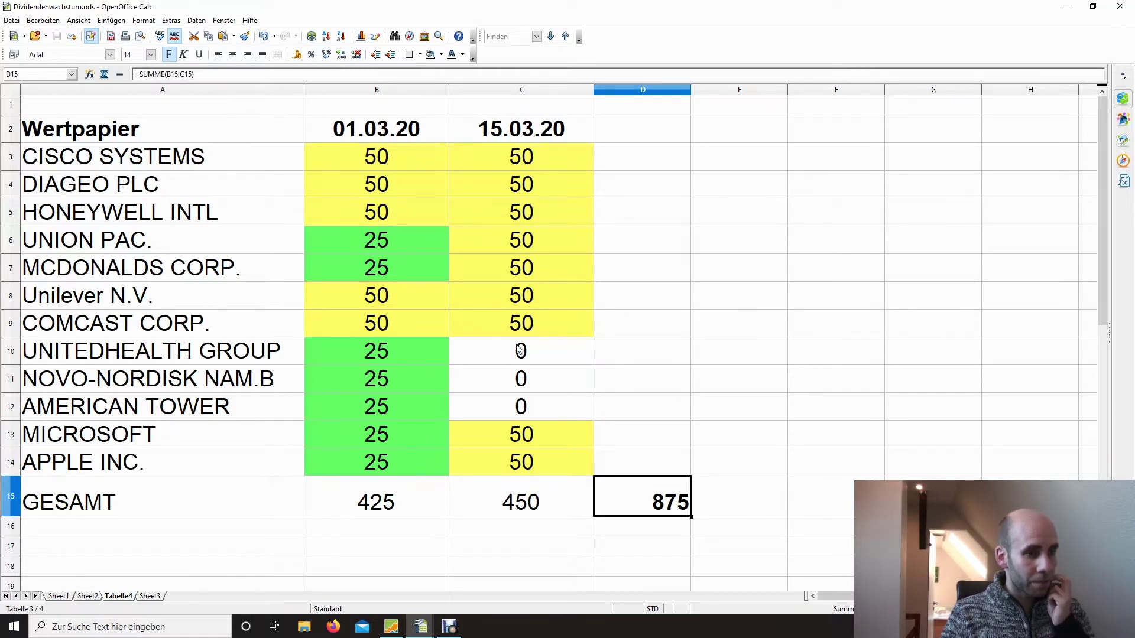
Check the 15.03.20 entries for UnitedHealth Group, Novo-Nordisk and American Tower.
left_click(549, 352)
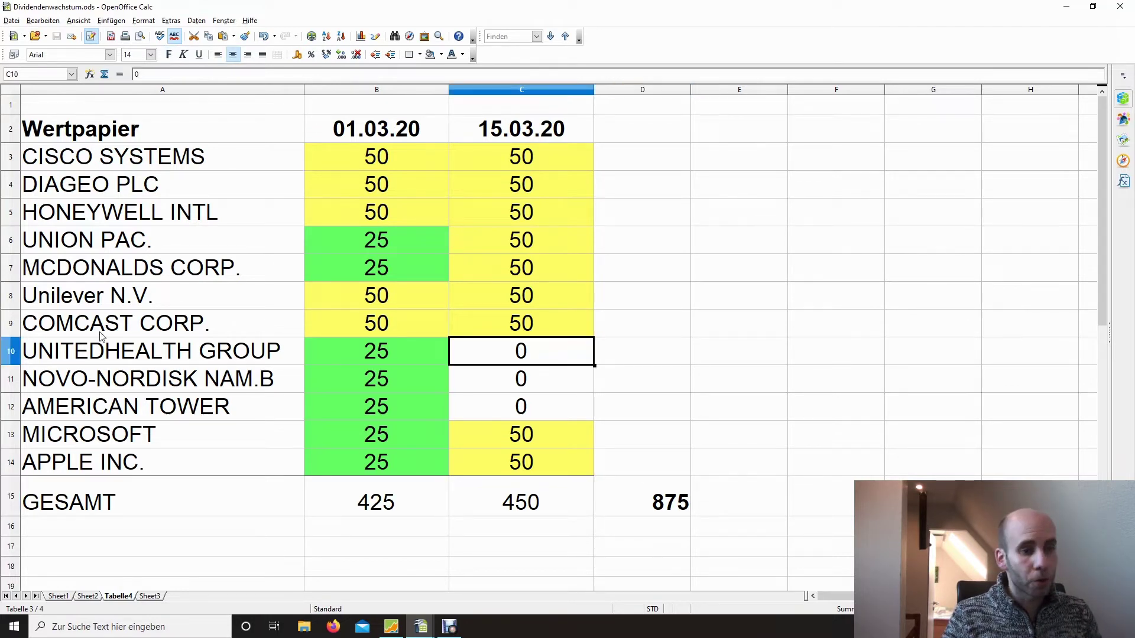
left_click(554, 382)
left_click(554, 410)
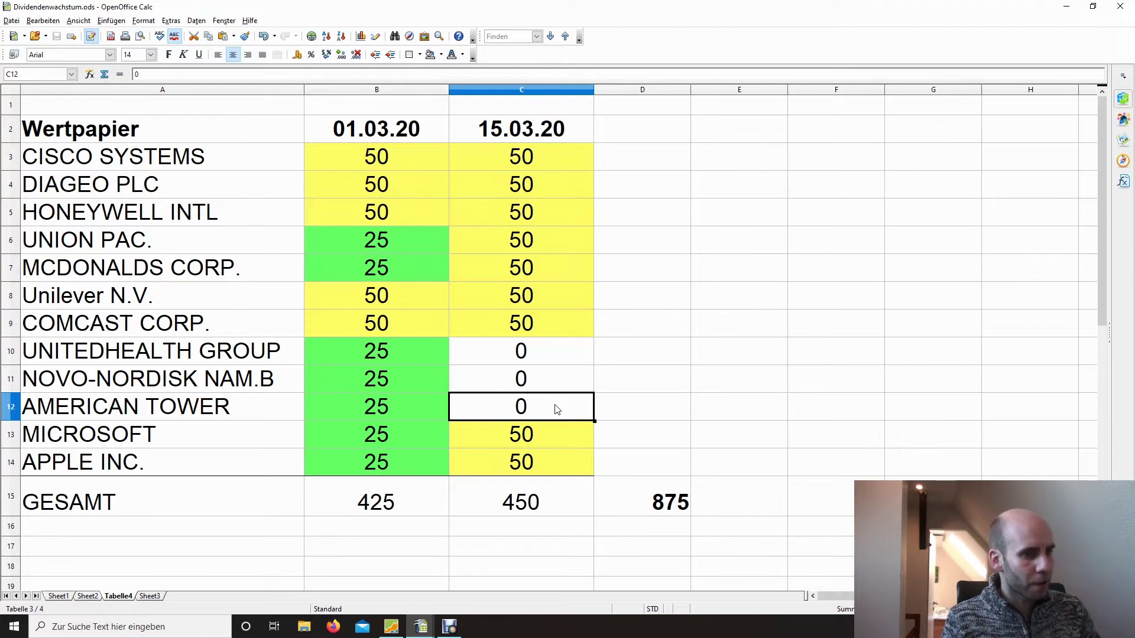
key("Up")
key("Up")
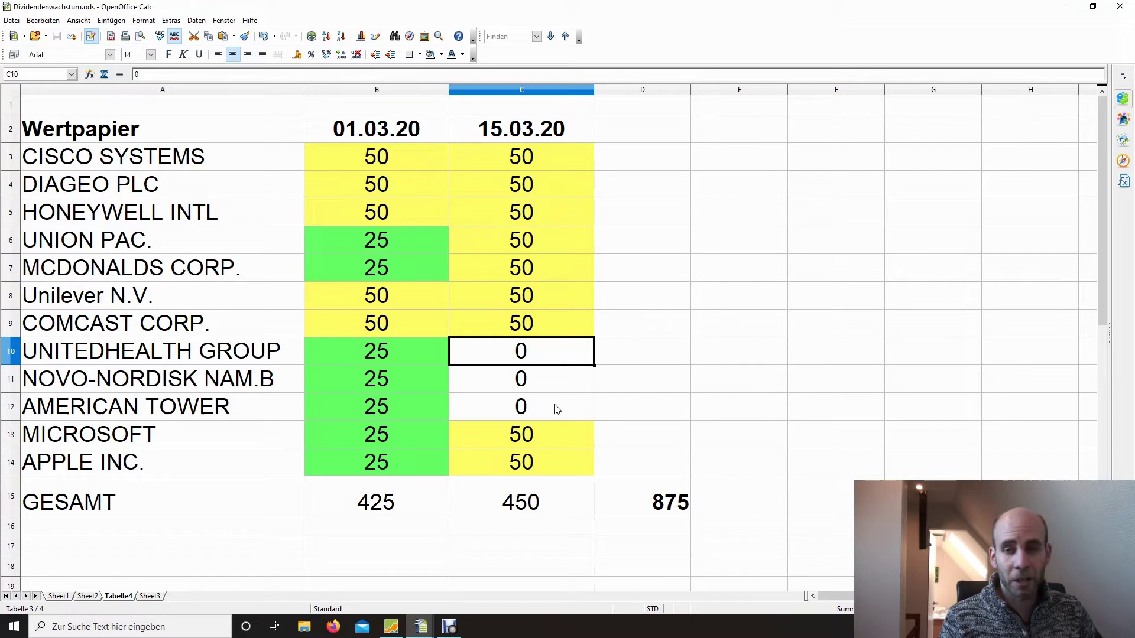
left_click(557, 409)
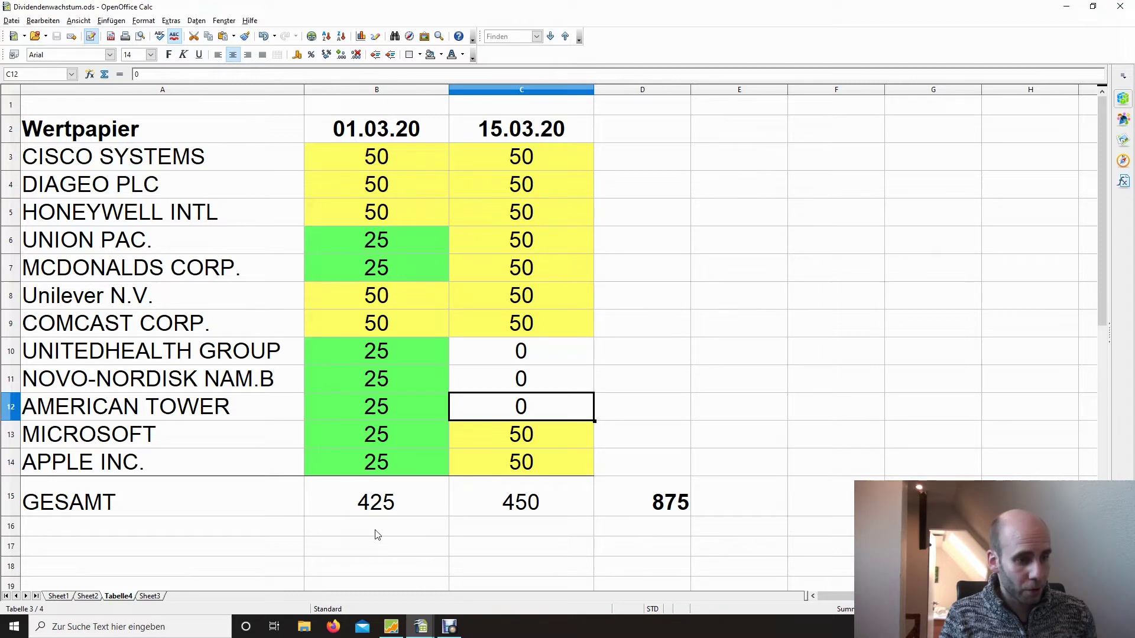
Switch back to Portfolio Performance and filter the Bestände holdings chart to the OnVista portfolio.
left_click(390, 630)
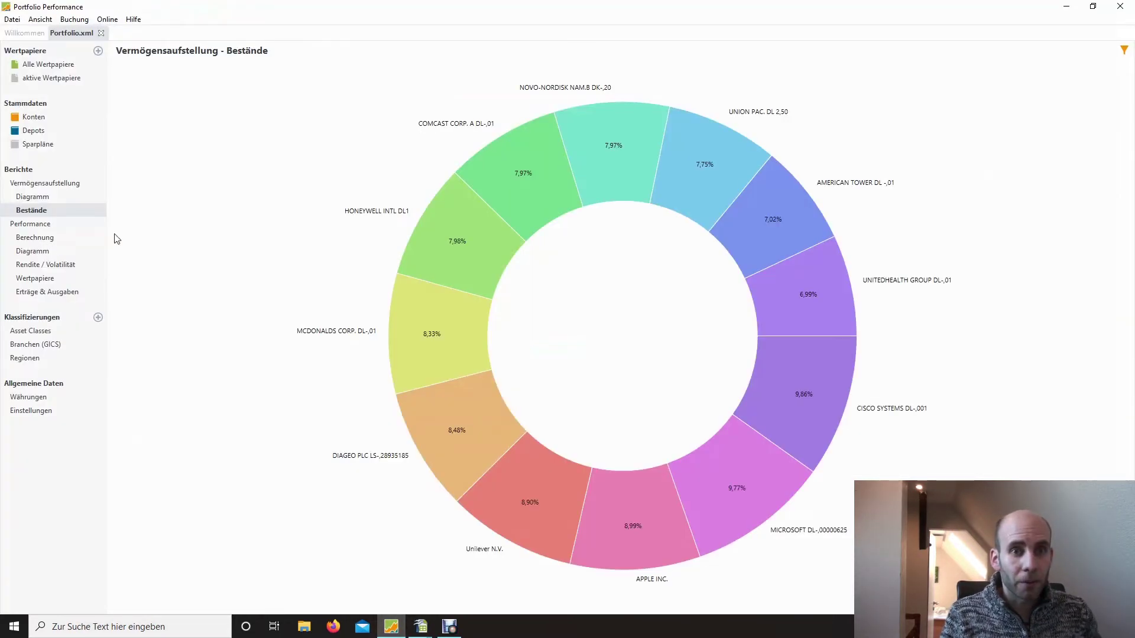
left_click(1125, 51)
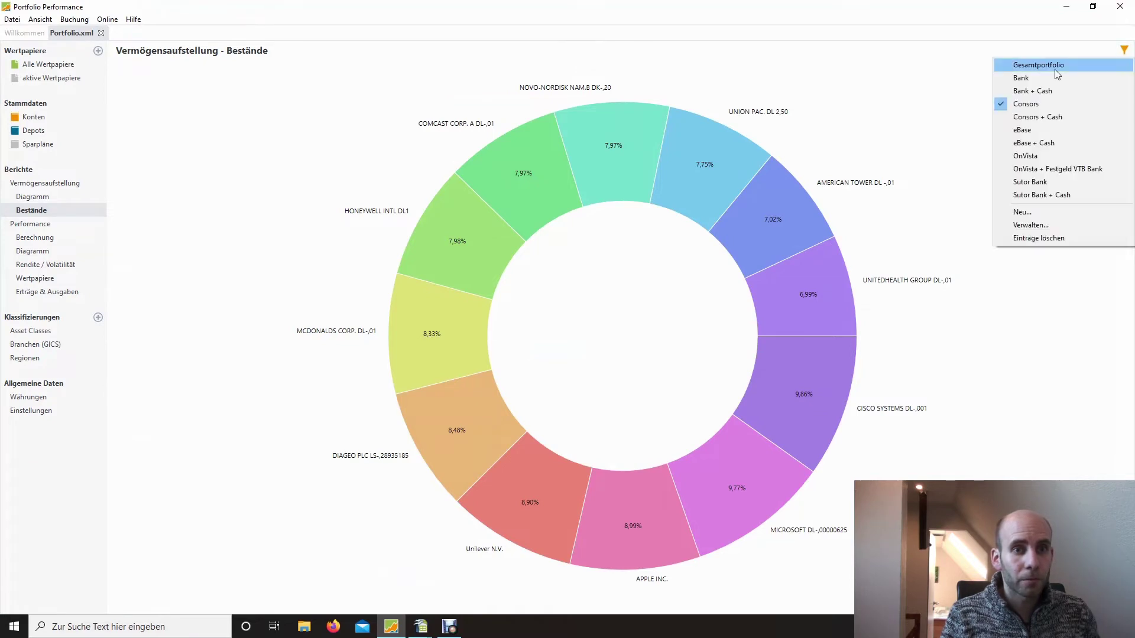
left_click(1027, 156)
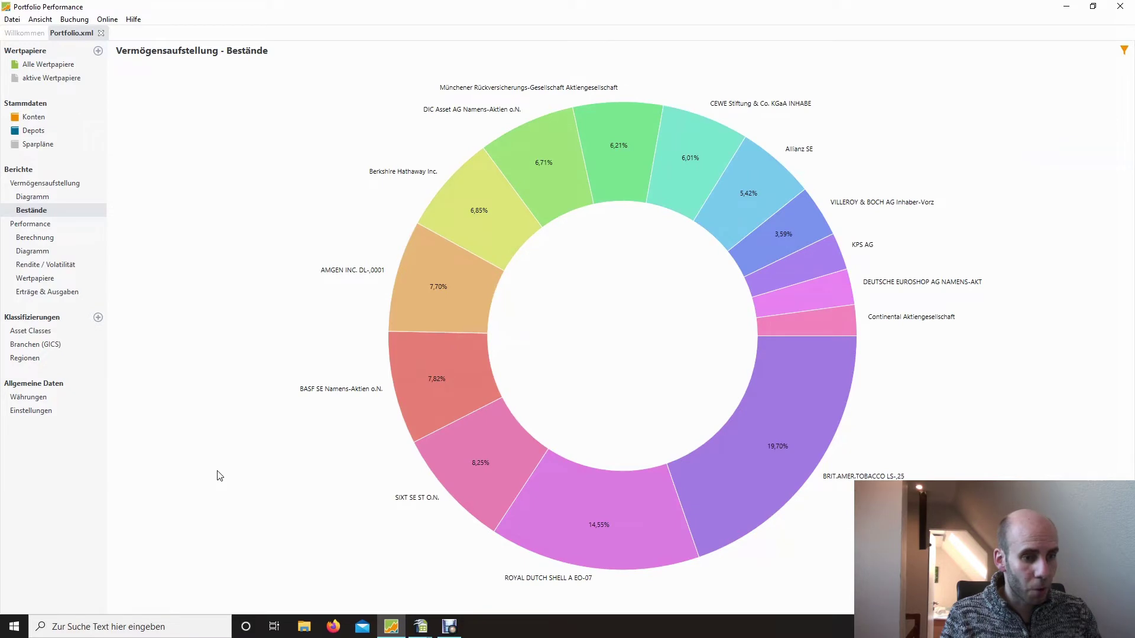
mouse_move(590, 549)
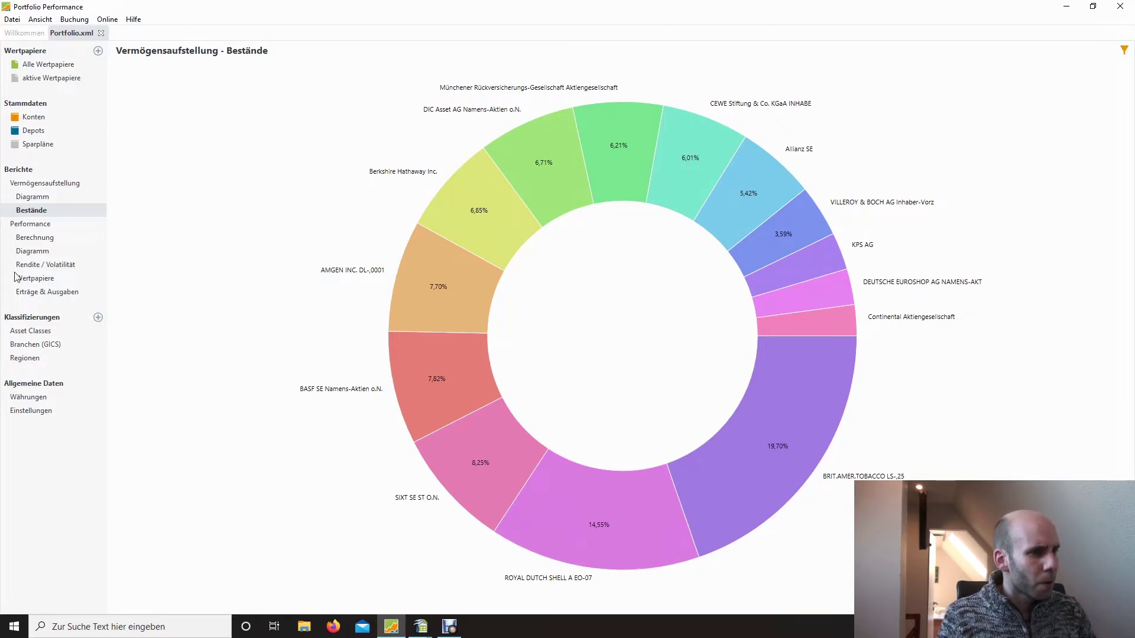
Review the Performance dashboard and the Berechnung breakdown, and compare the total portfolio with its benchmarks in the Performance-Diagramm.
left_click(33, 225)
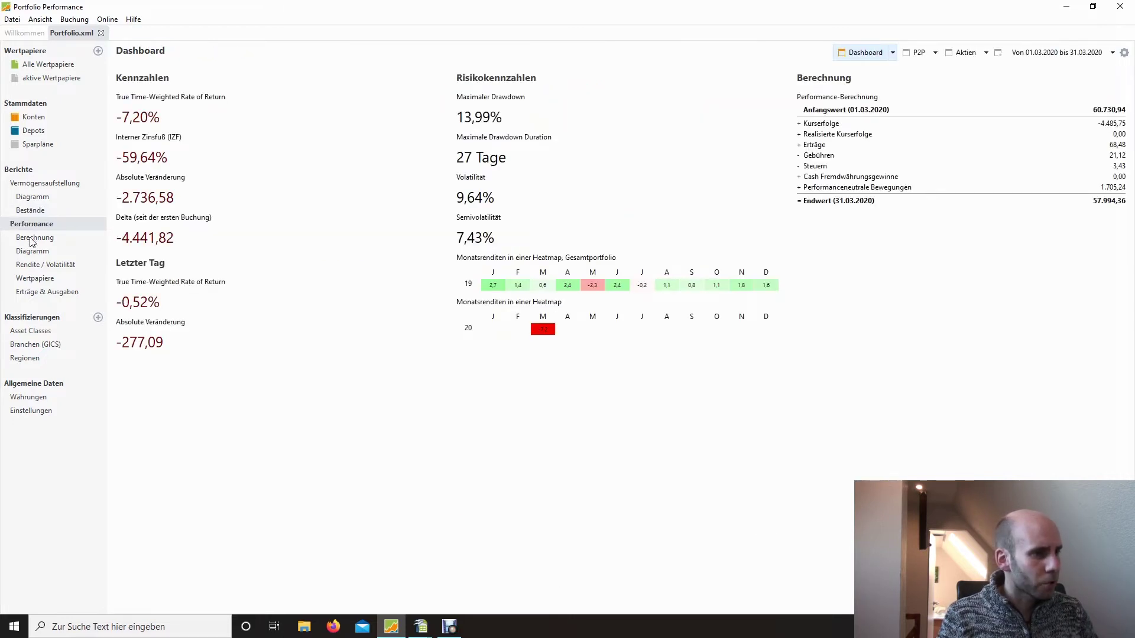
left_click(32, 238)
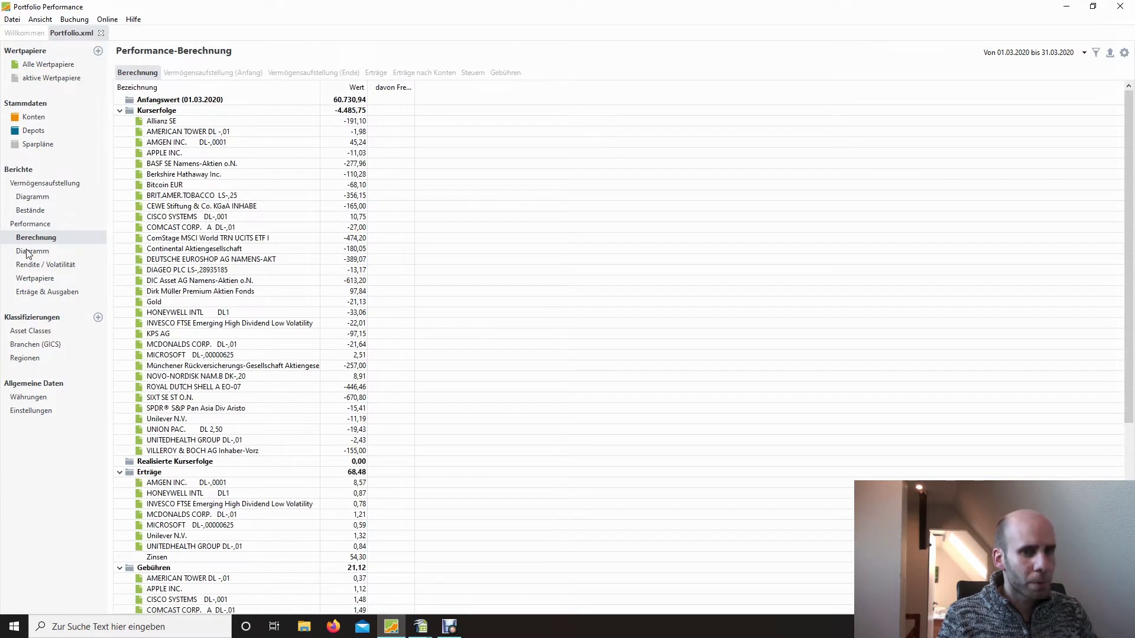
left_click(28, 252)
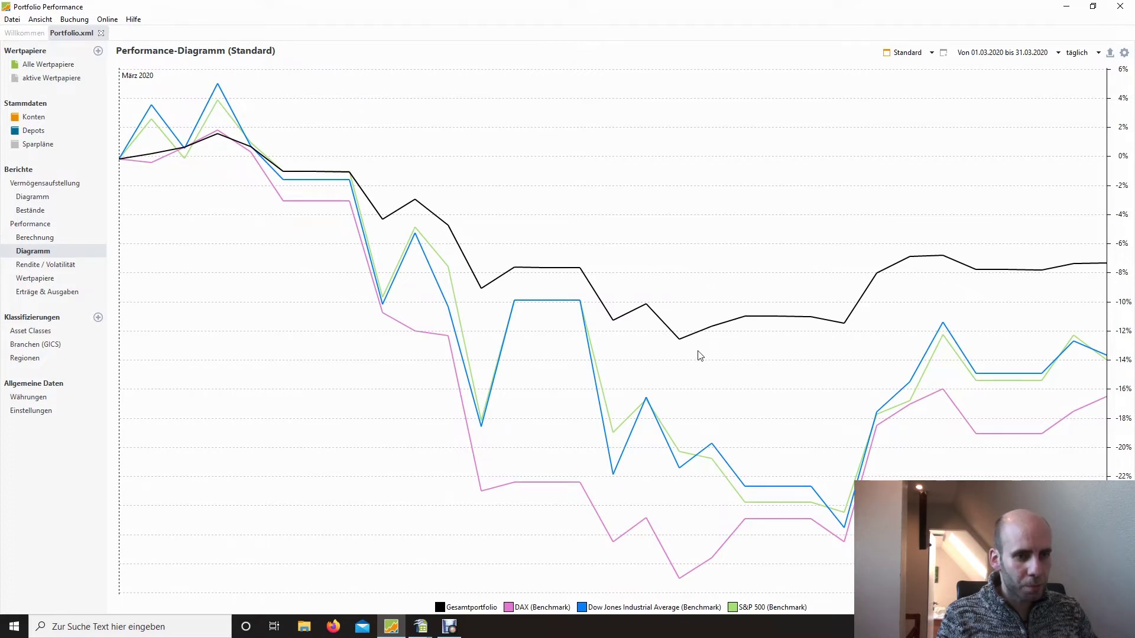
mouse_move(682, 343)
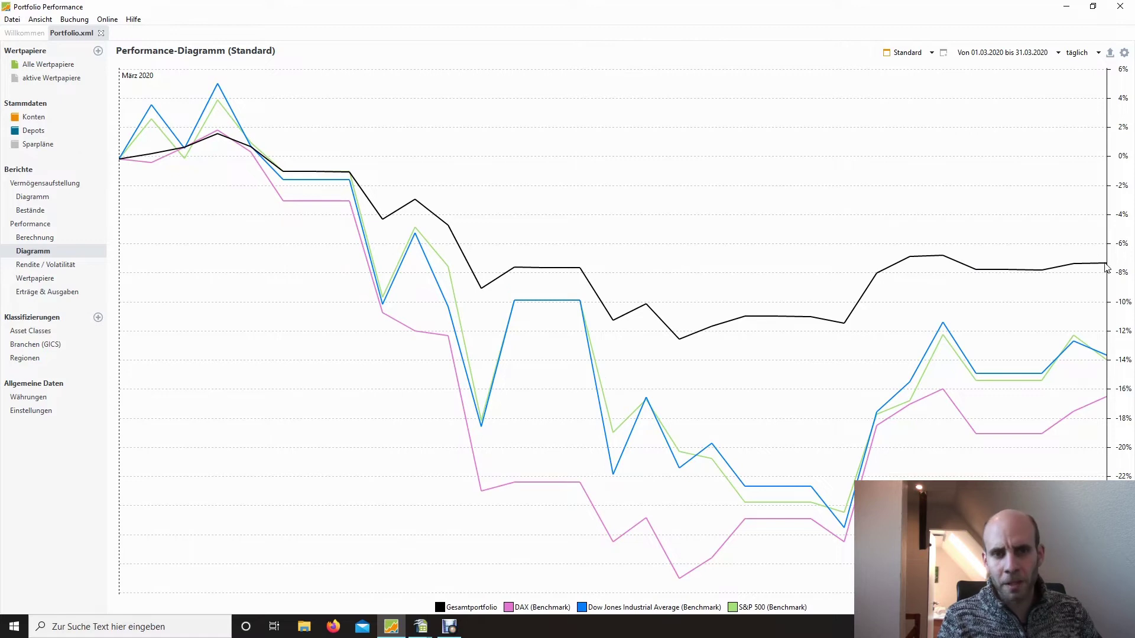
Compare the return and volatility of the total portfolio with the DAX, S&P 500 and Dow Jones benchmarks for March 2020.
mouse_move(1107, 267)
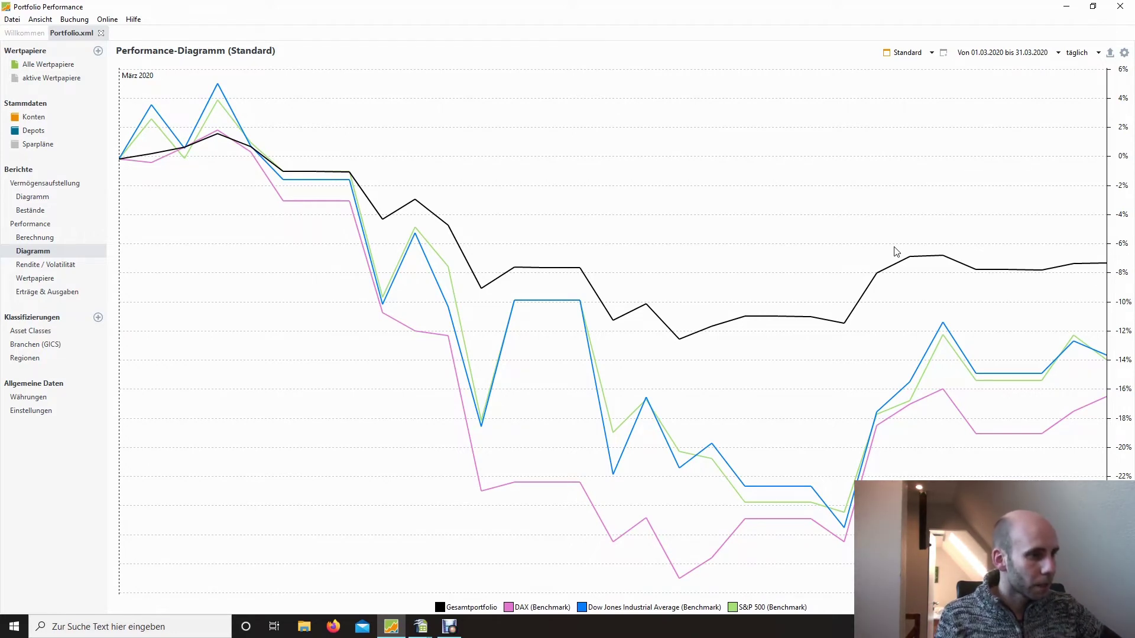
left_click(46, 266)
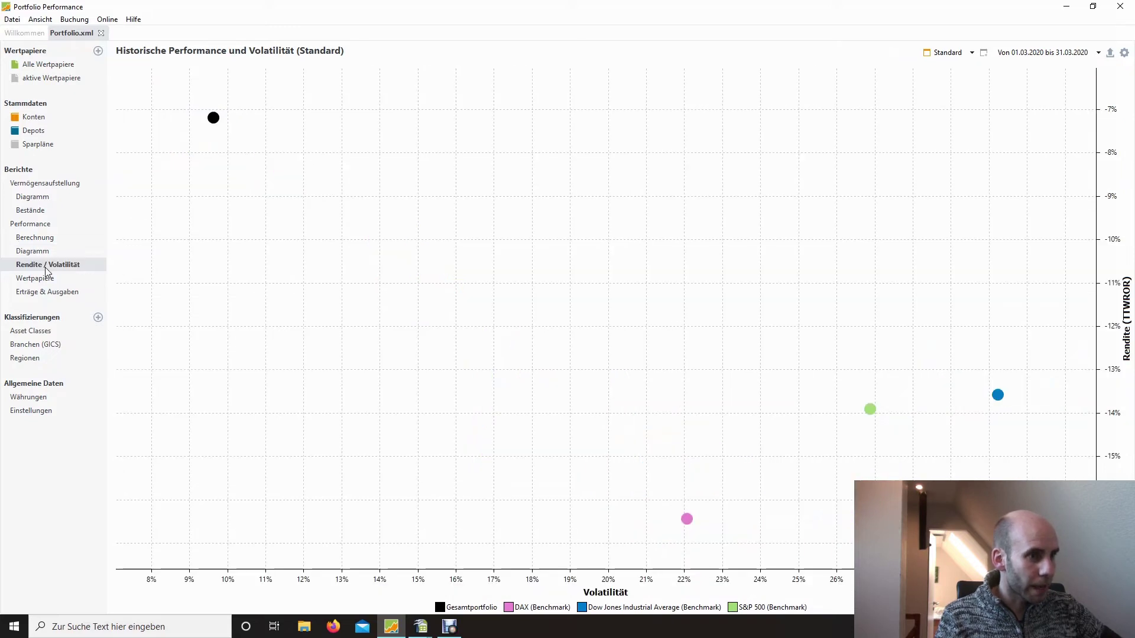
mouse_move(215, 121)
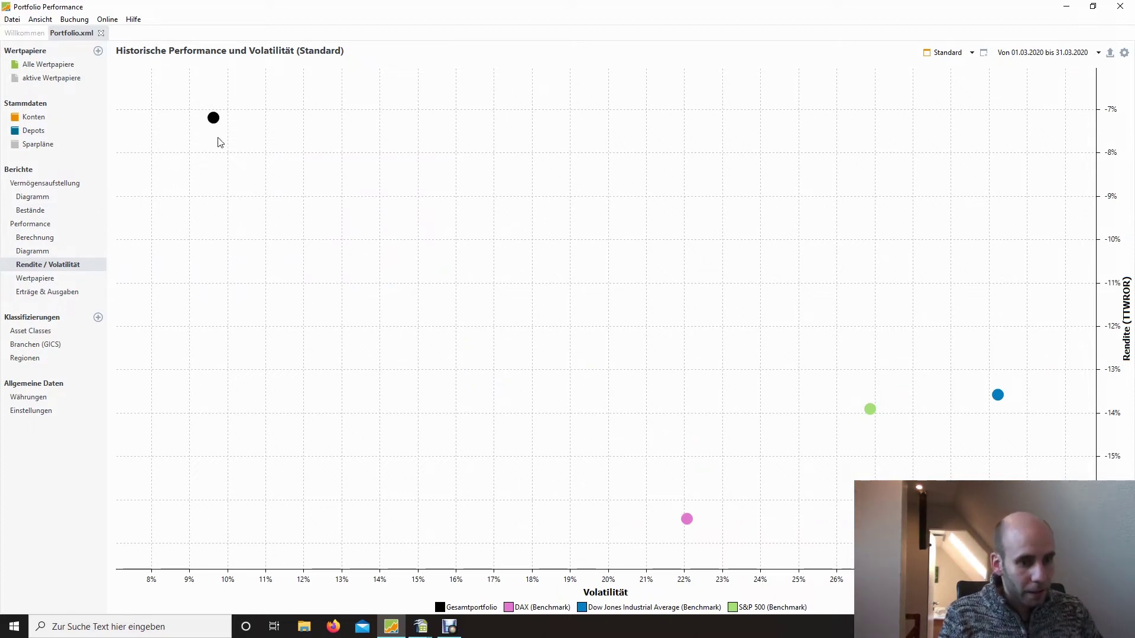
mouse_move(688, 523)
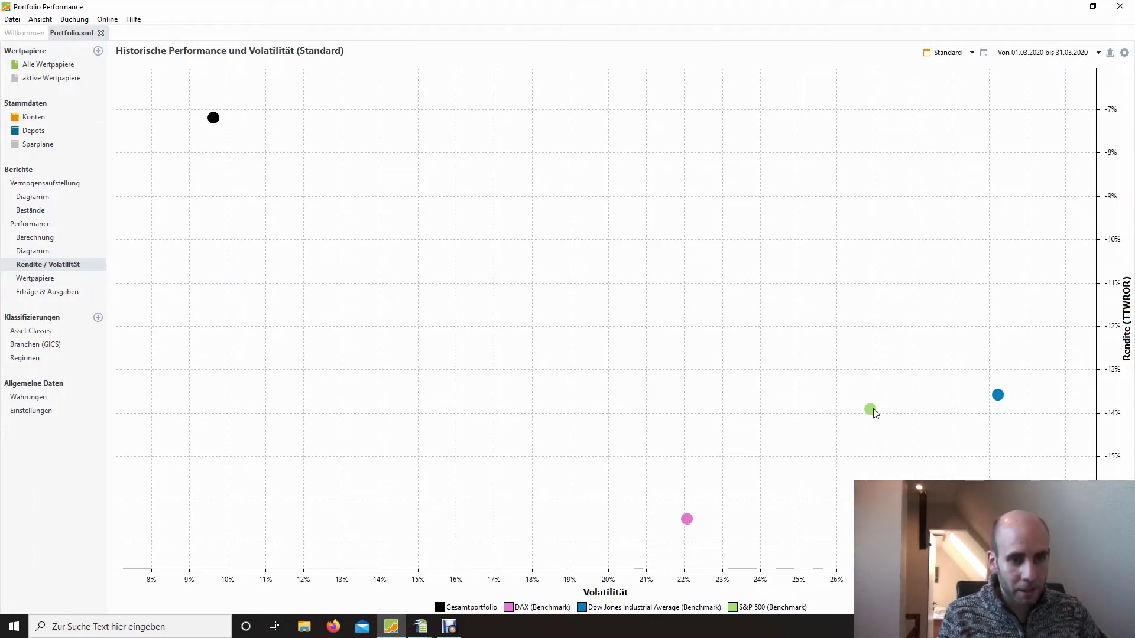
mouse_move(871, 415)
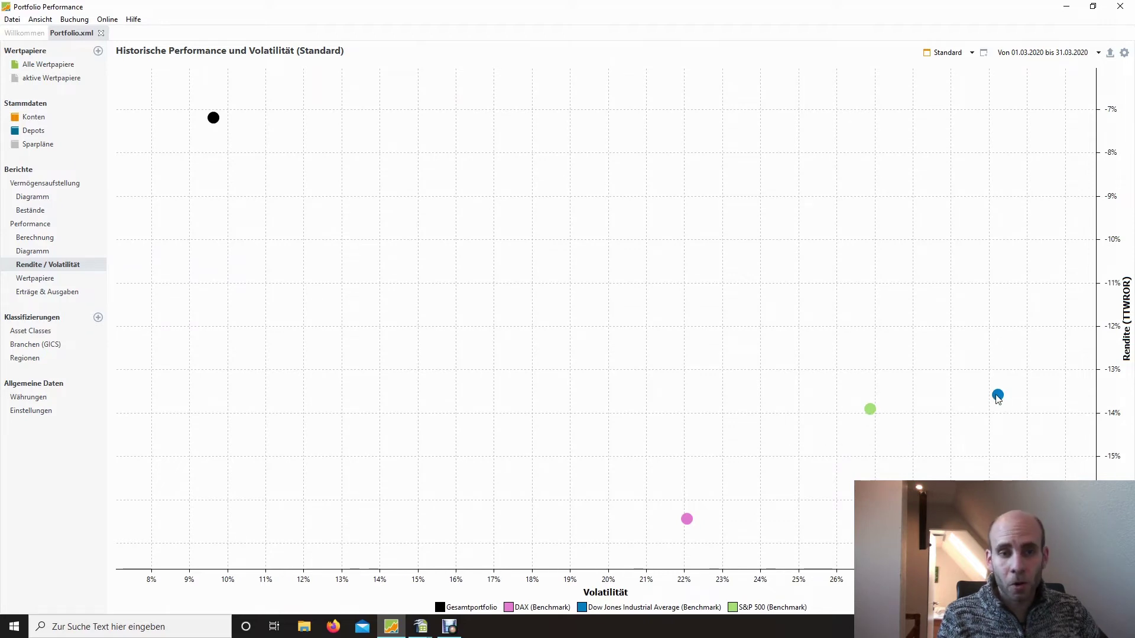
mouse_move(997, 398)
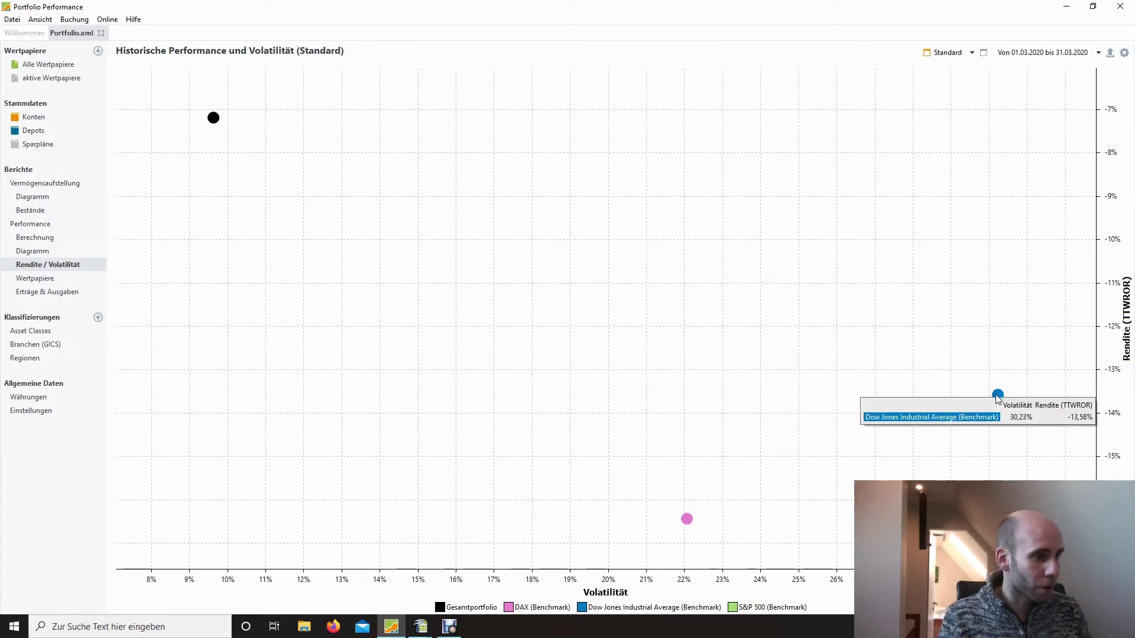
Open the Wertpapiere performance report and view the price charts of Deutsche Euroshop, Sixt and Continental.
left_click(35, 279)
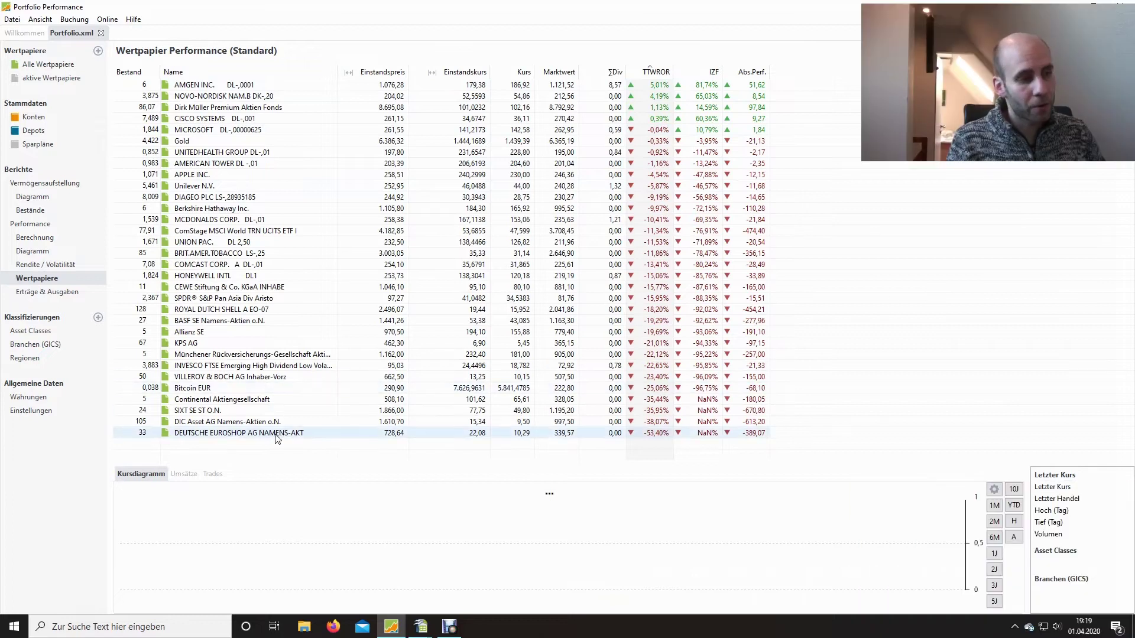
left_click(318, 439)
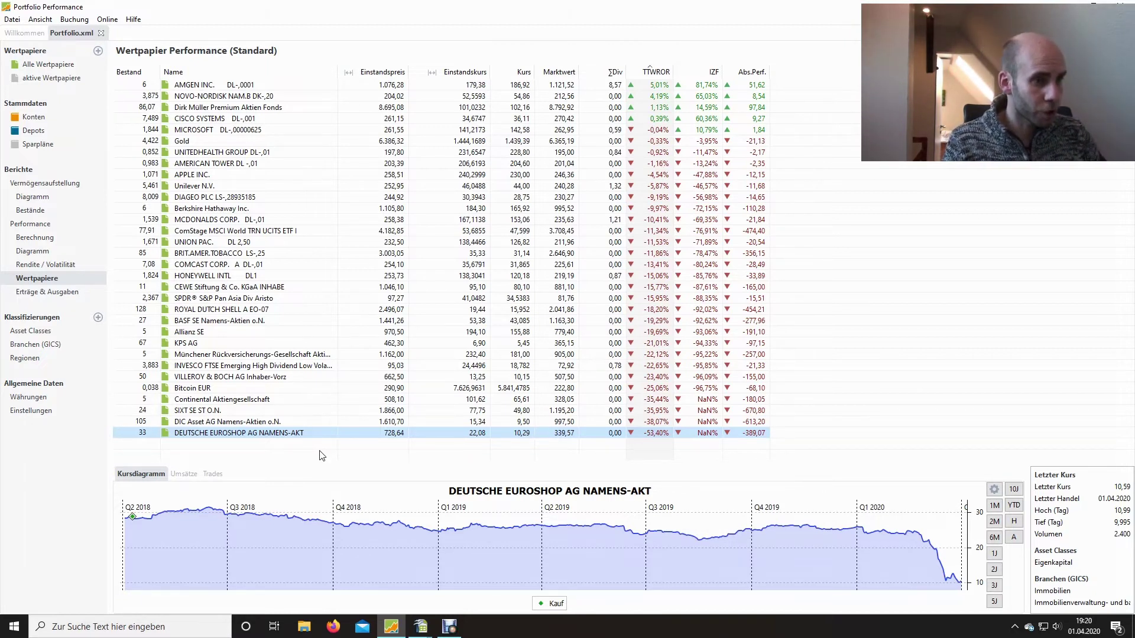
left_click(288, 412)
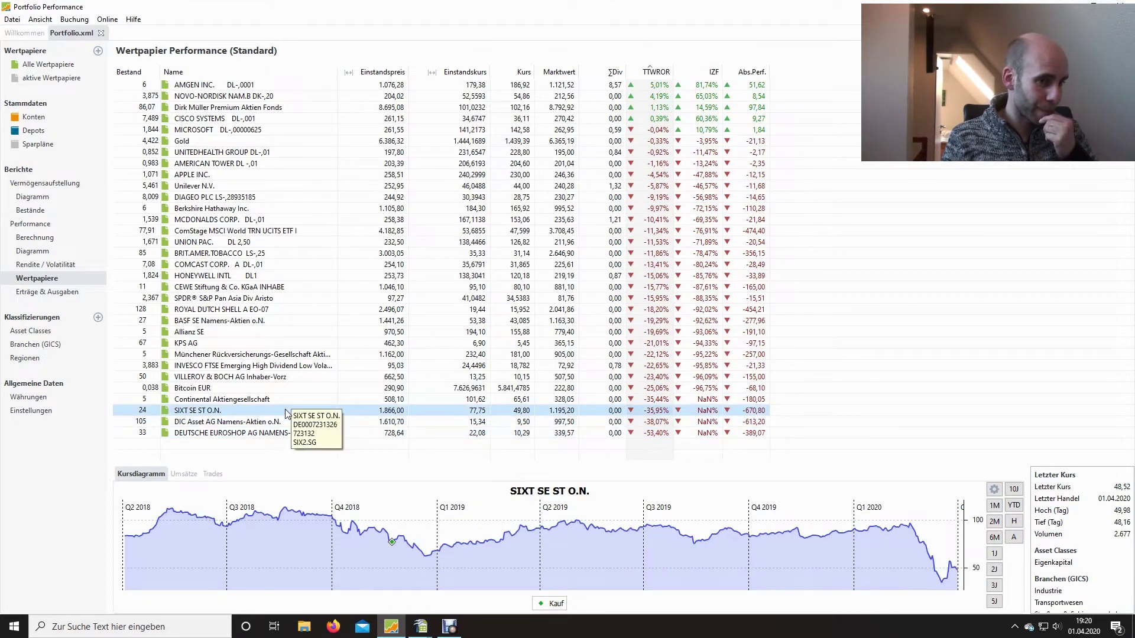
left_click(278, 400)
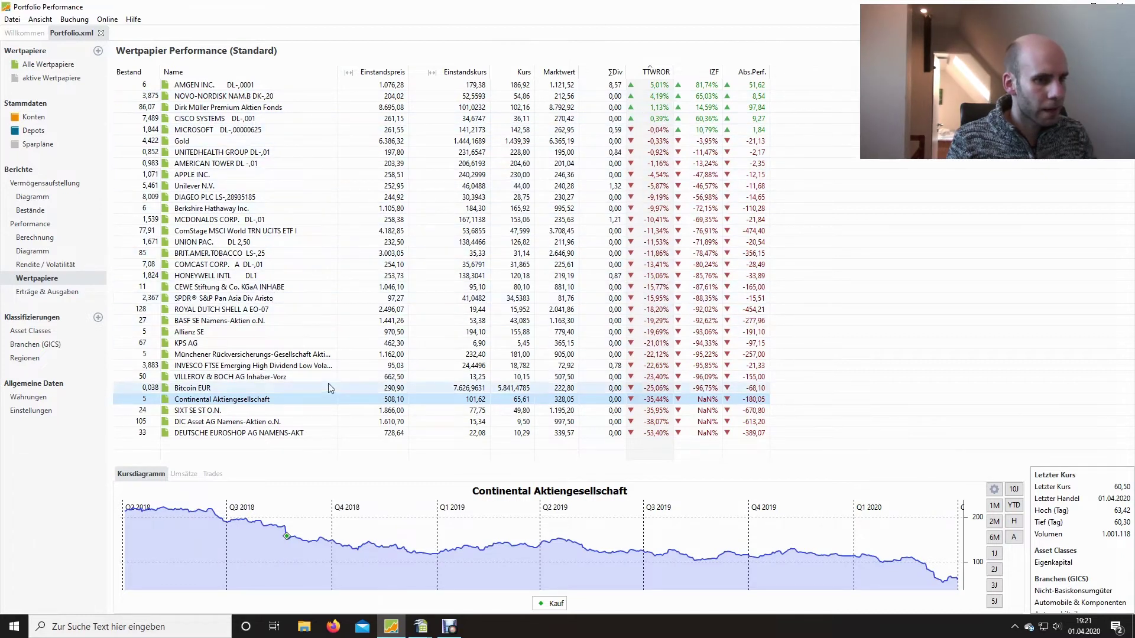
Compare the Q1 2020 price slump in the charts of Sixt, Deutsche Euroshop and DIC Asset.
left_click(216, 411)
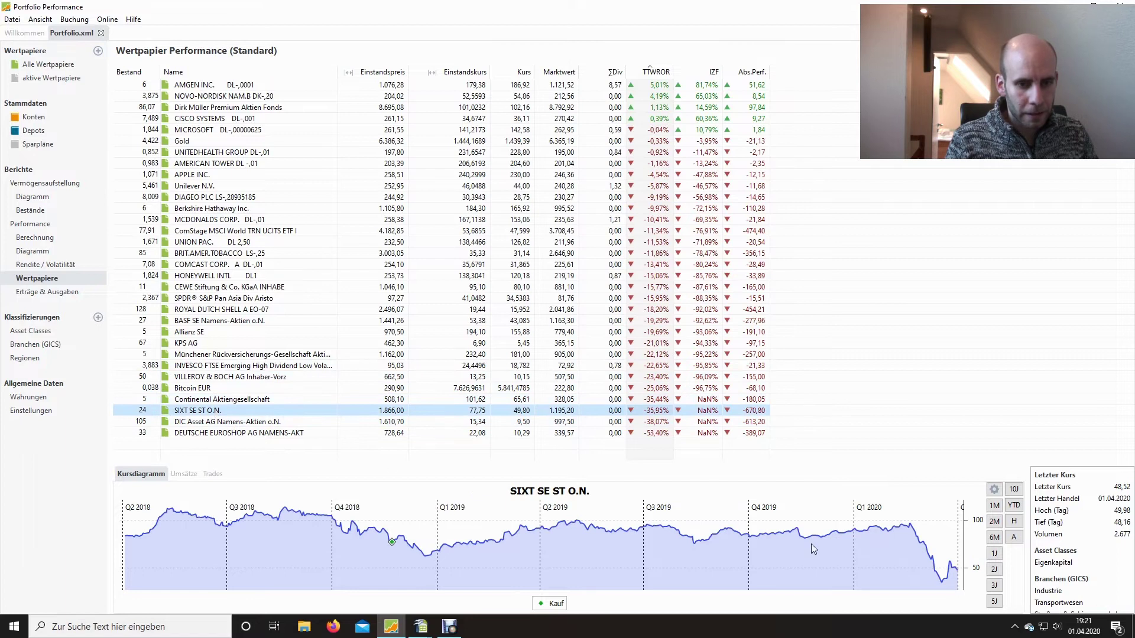
mouse_move(943, 585)
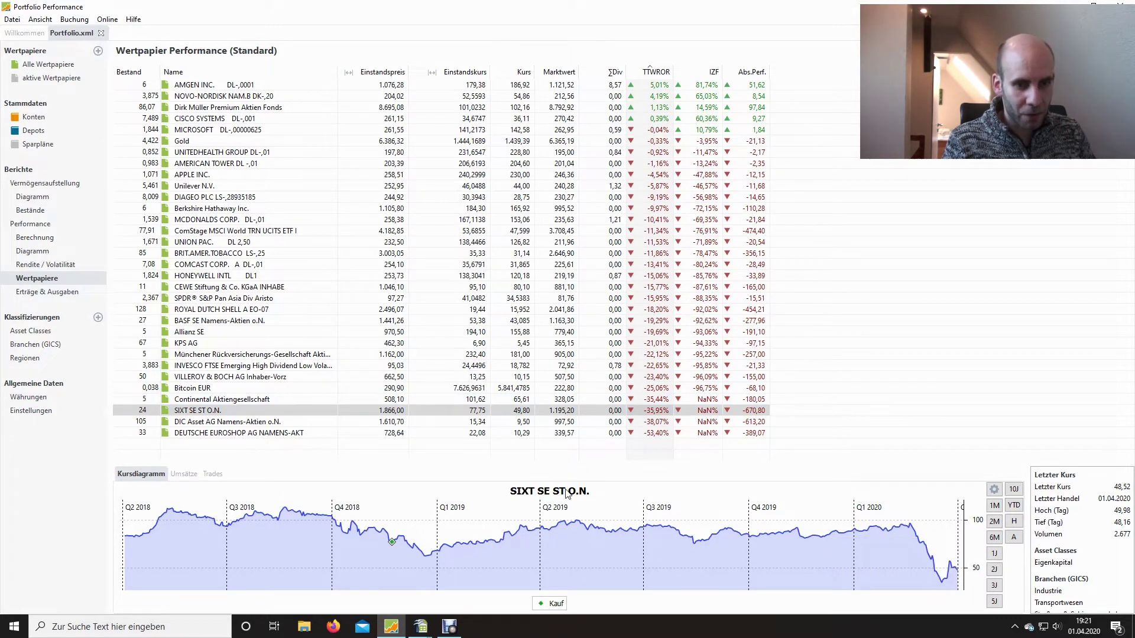
left_click(216, 433)
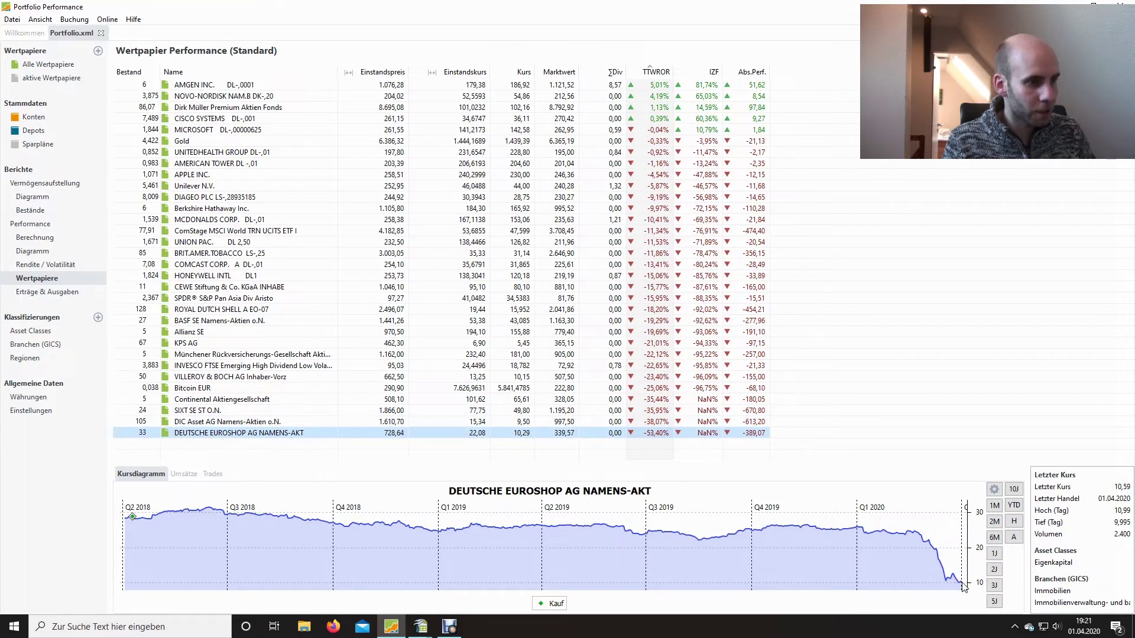
left_click(224, 422)
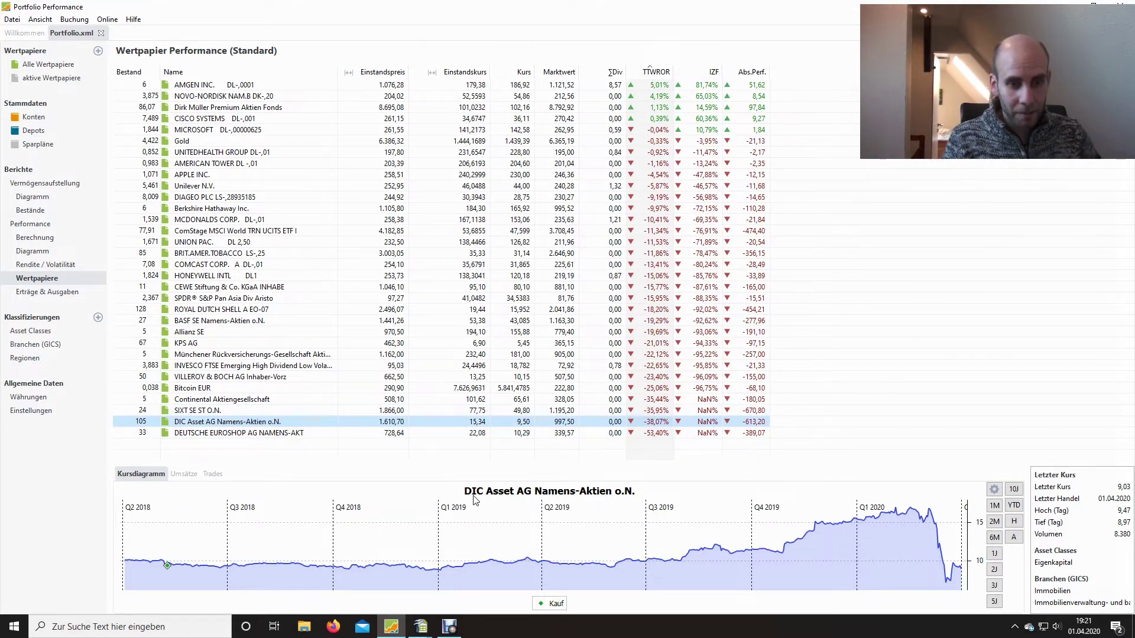
left_click(948, 585)
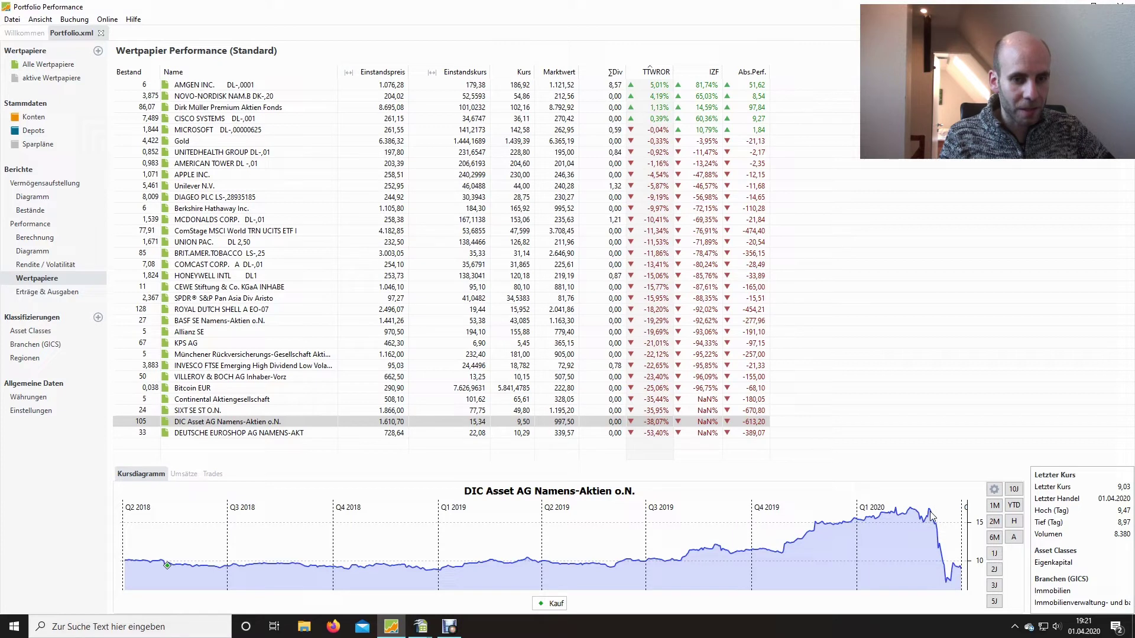
mouse_move(930, 513)
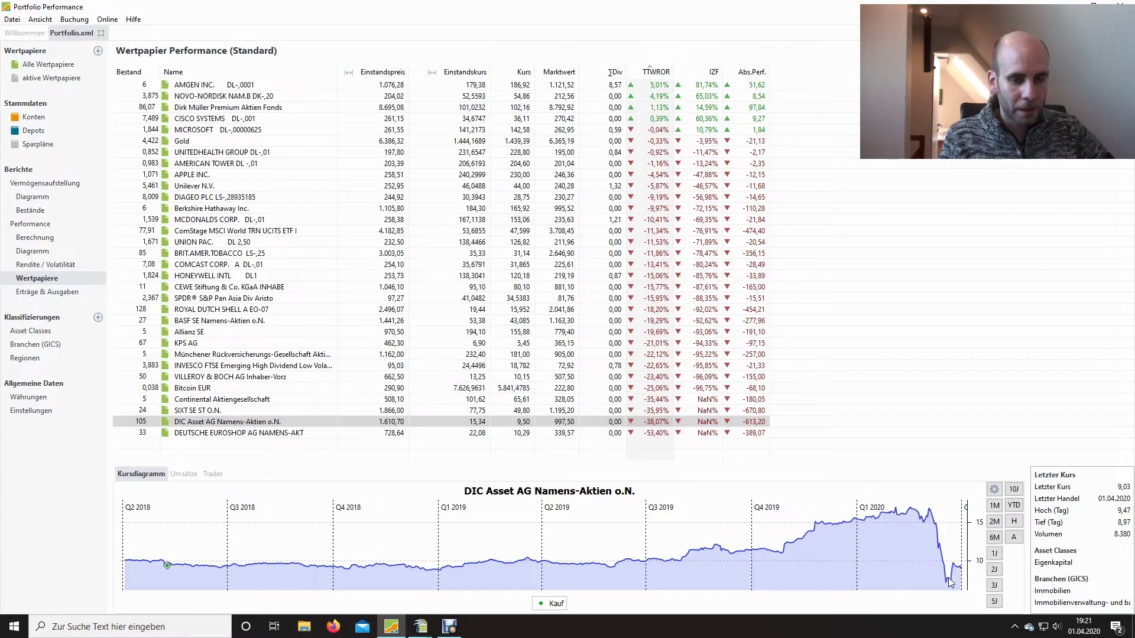
mouse_move(945, 582)
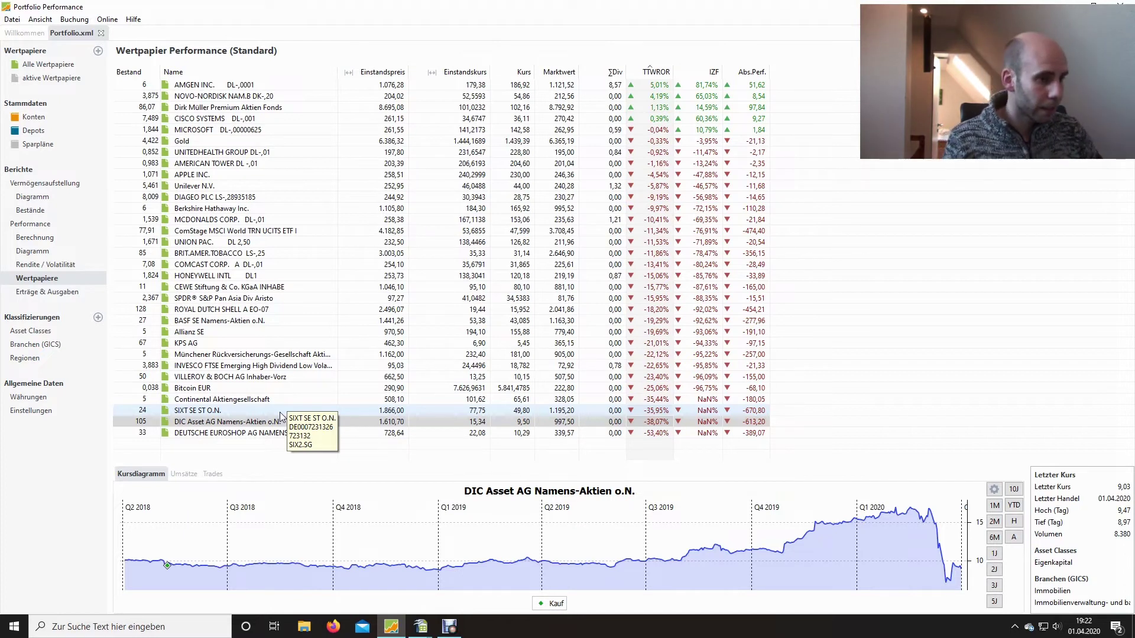
Review the price charts of Sixt, Bitcoin EUR, Villeroy & Boch and Münchener Rückversicherungs-Gesellschaft.
left_click(280, 413)
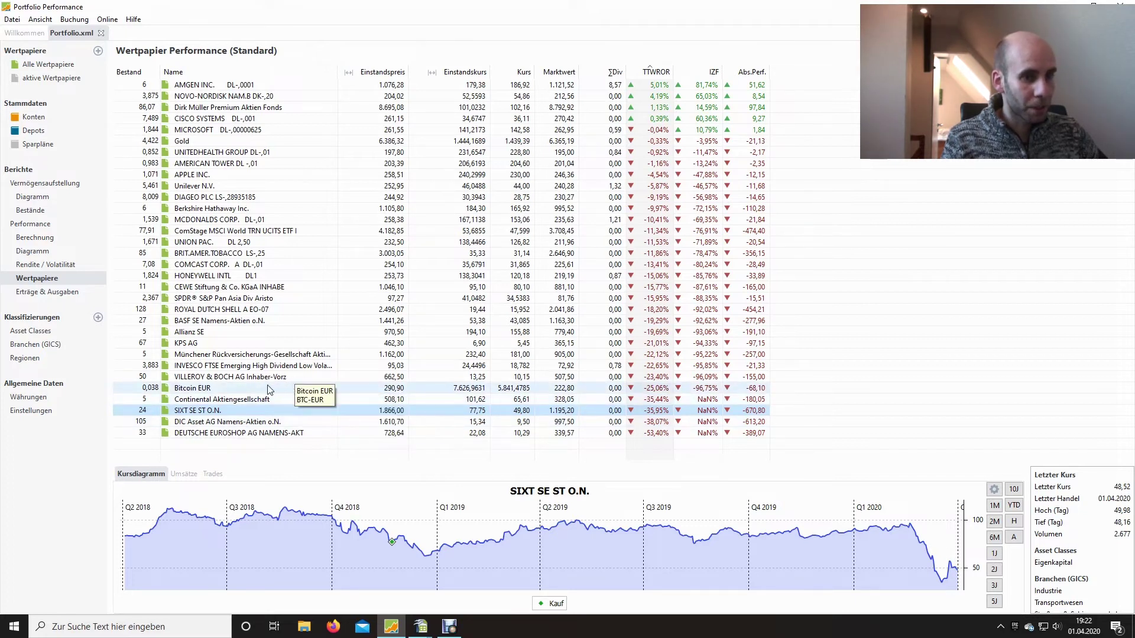
left_click(243, 389)
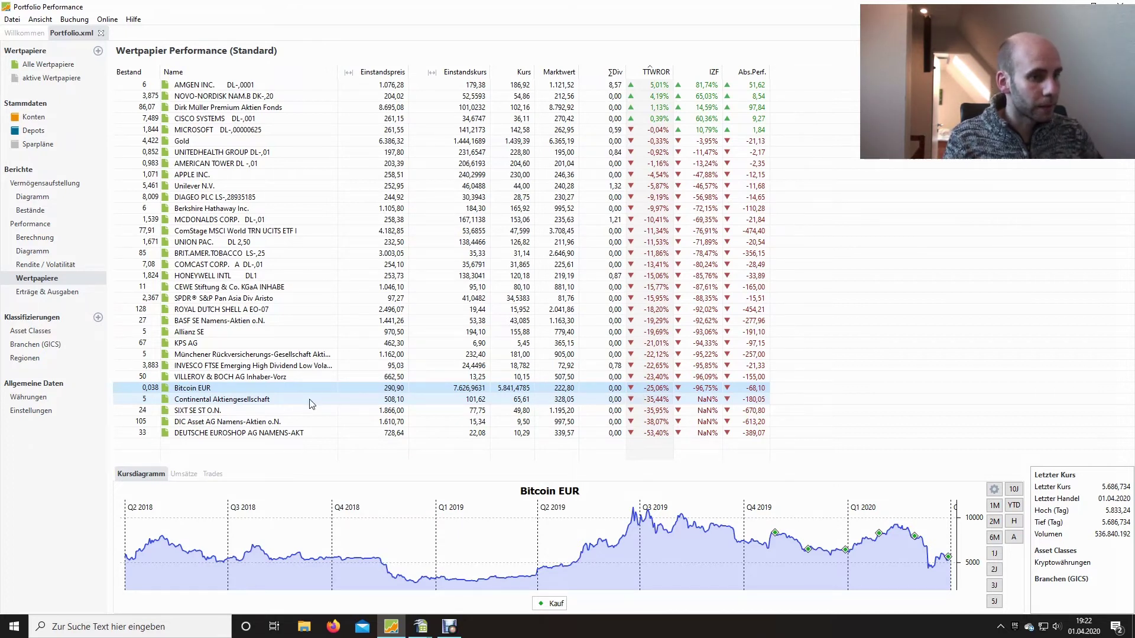
left_click(295, 378)
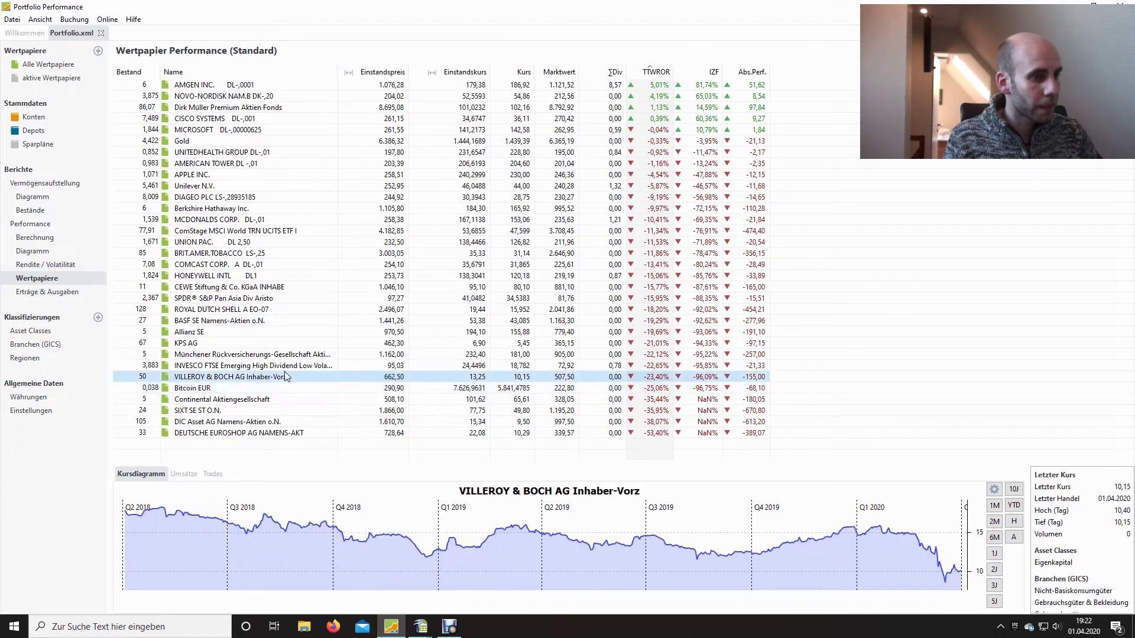
left_click(201, 358)
mouse_move(213, 346)
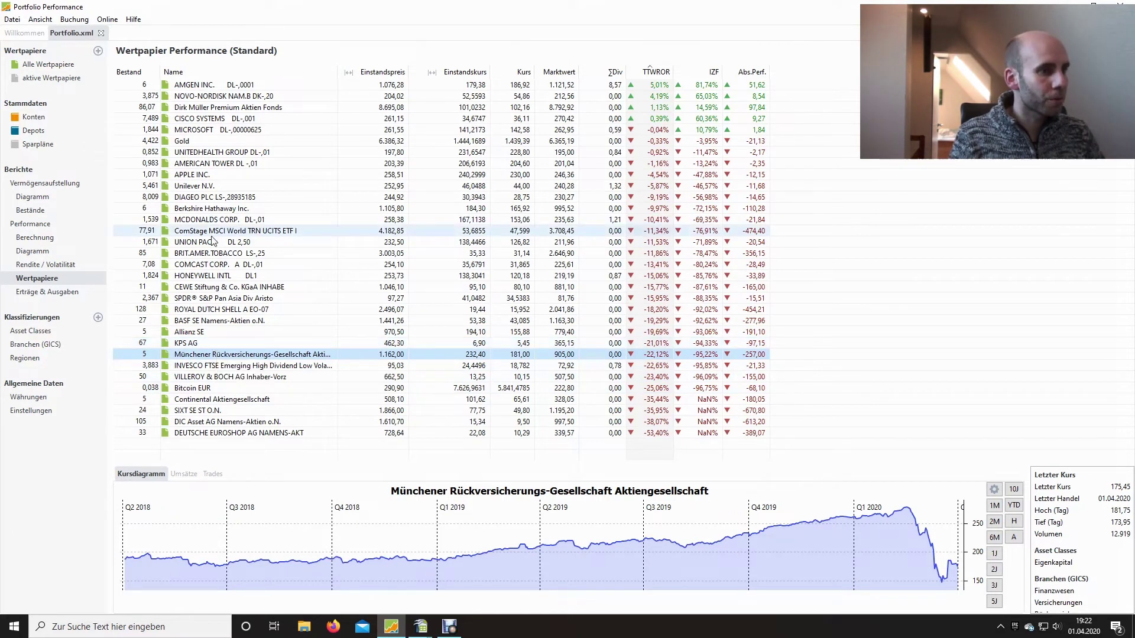
Review the performance and price charts of Gold, Apple, American Tower, UnitedHealth Group and Microsoft.
left_click(211, 143)
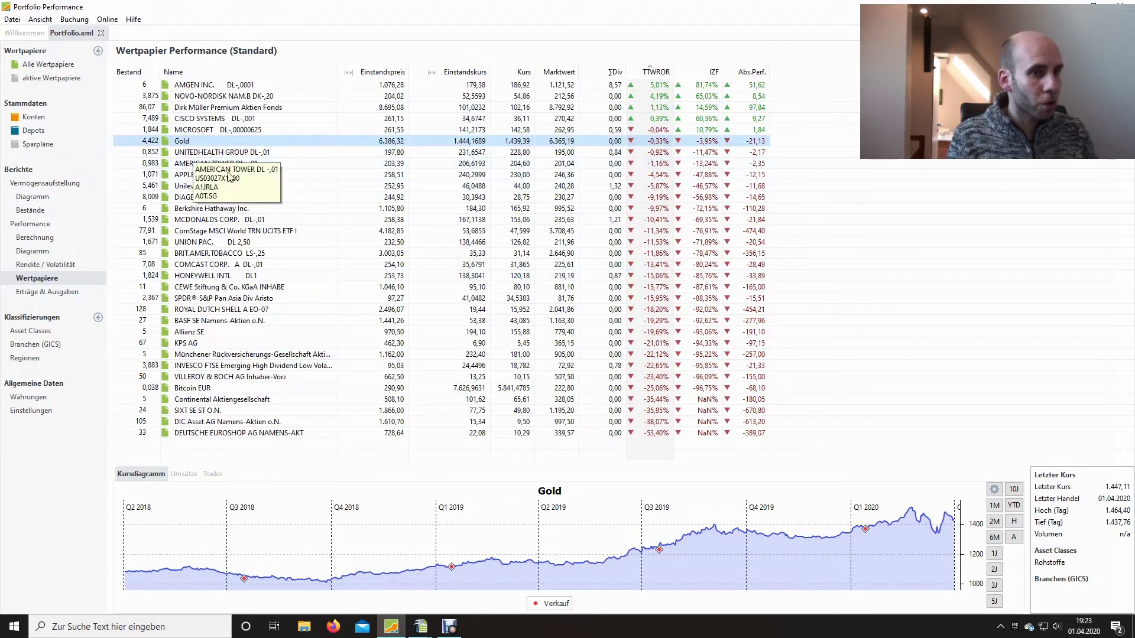
left_click(269, 176)
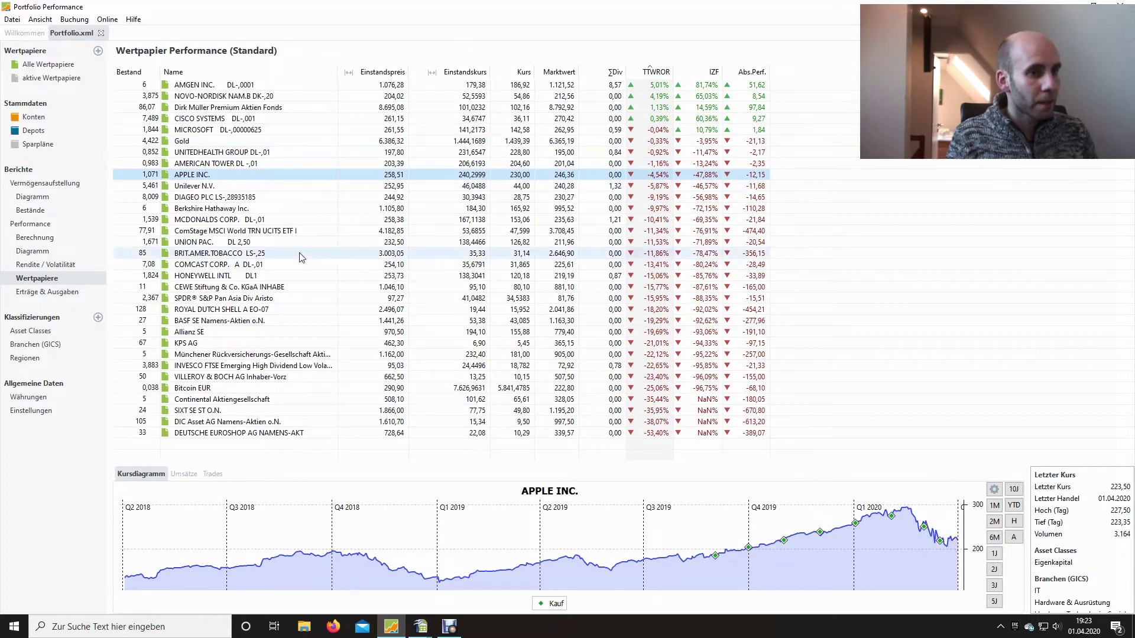
left_click(203, 165)
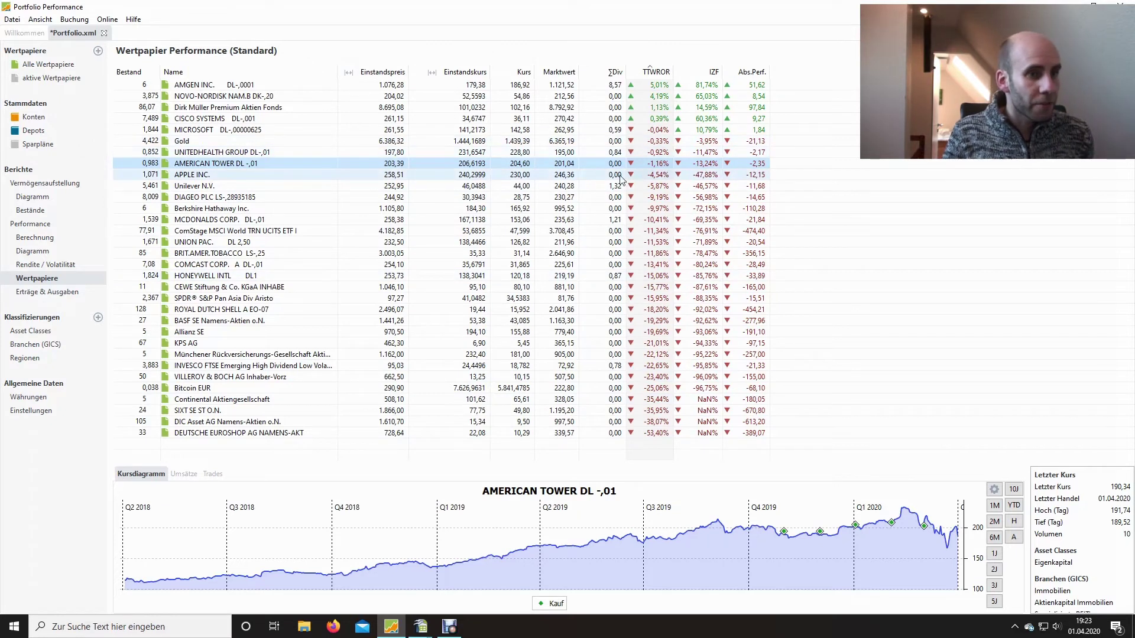
left_click(260, 153)
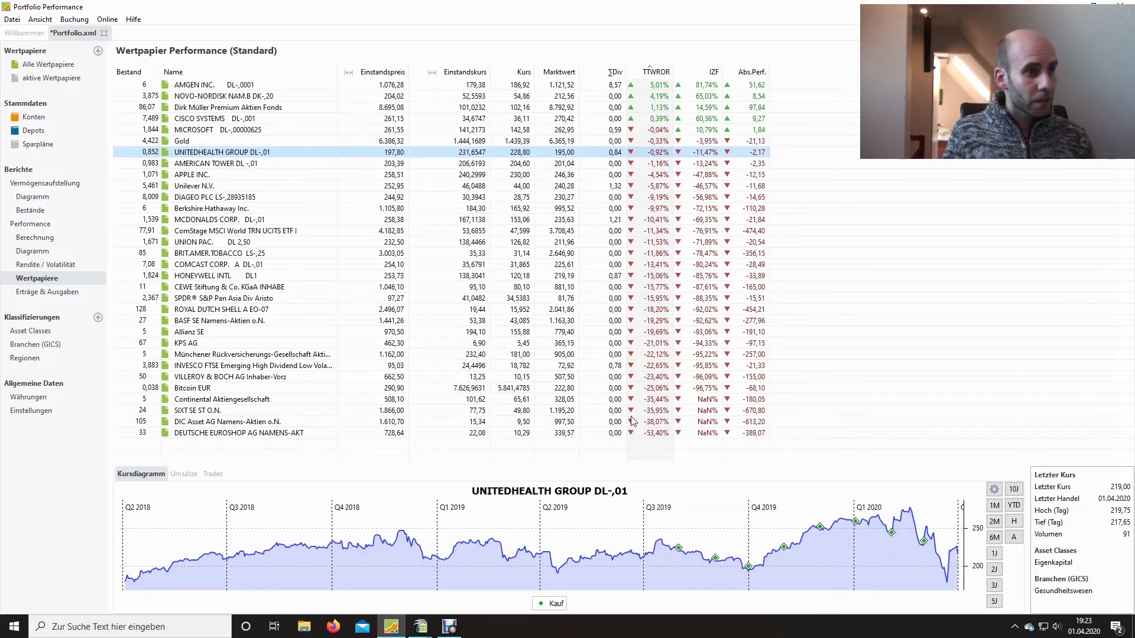
left_click(223, 135)
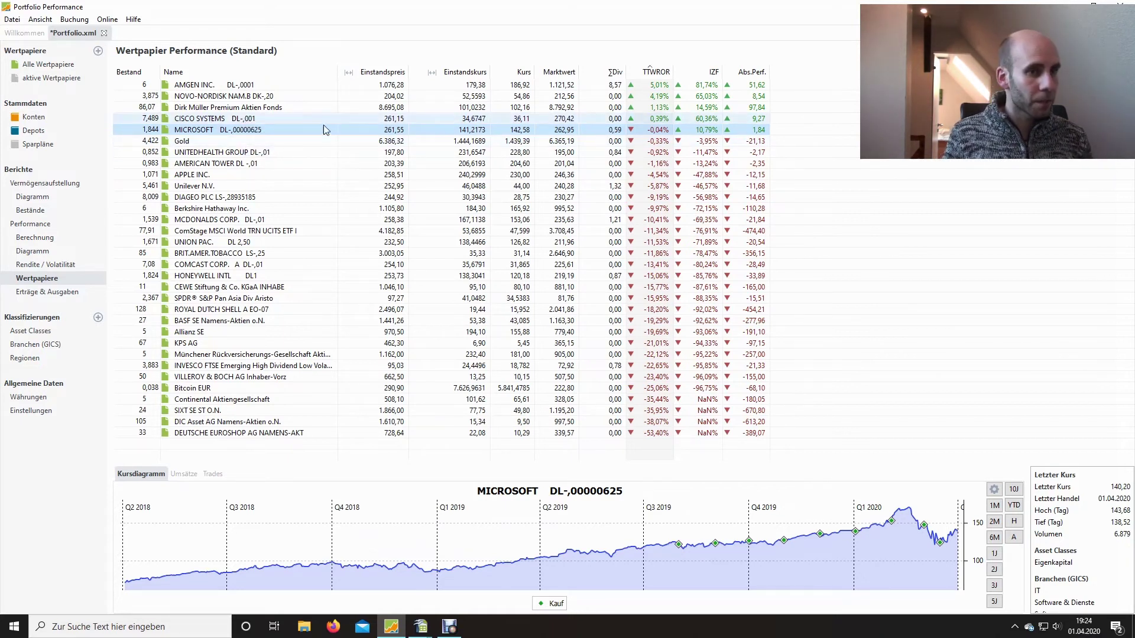
Check the price histories and transaction markers of Cisco Systems, Dirk Müller Premium Aktien Fonds and Novo-Nordisk.
left_click(287, 121)
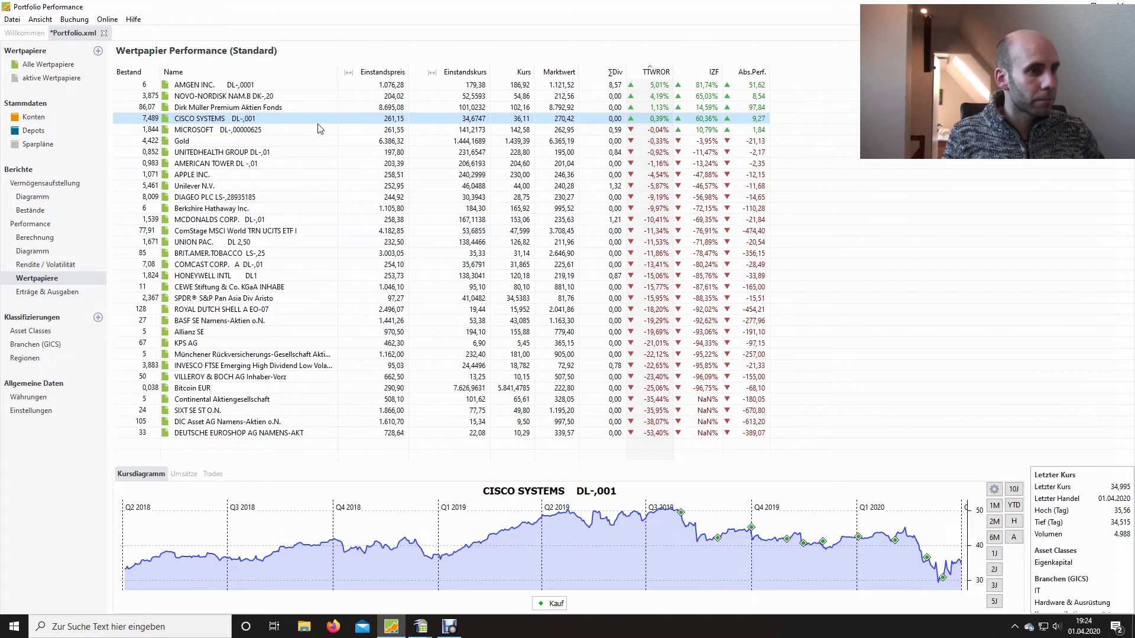
left_click(220, 110)
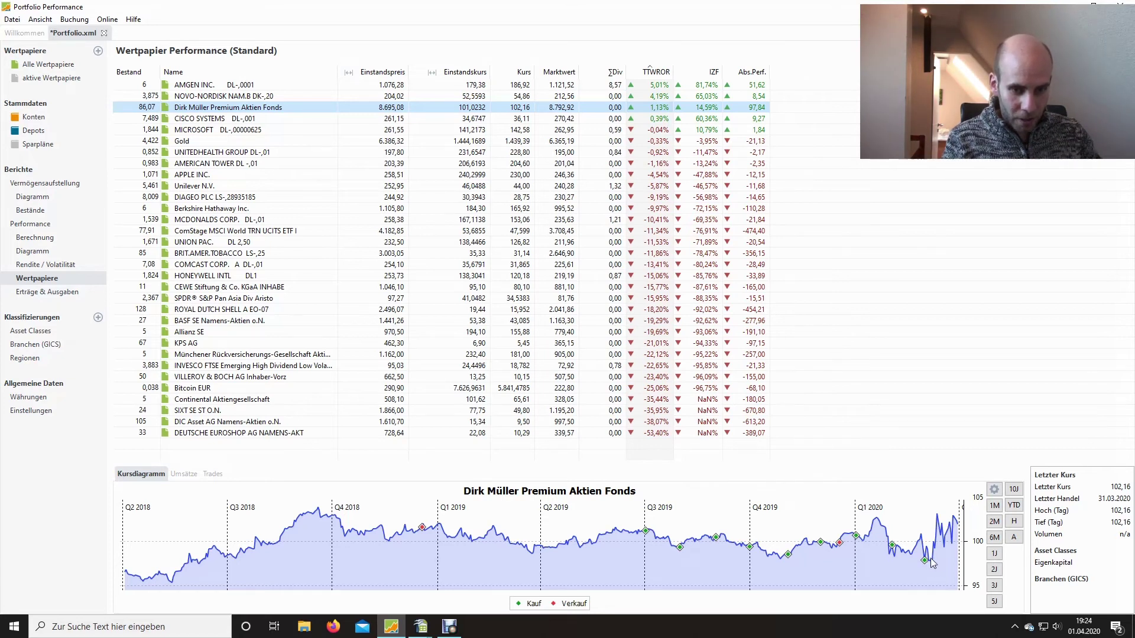
mouse_move(945, 552)
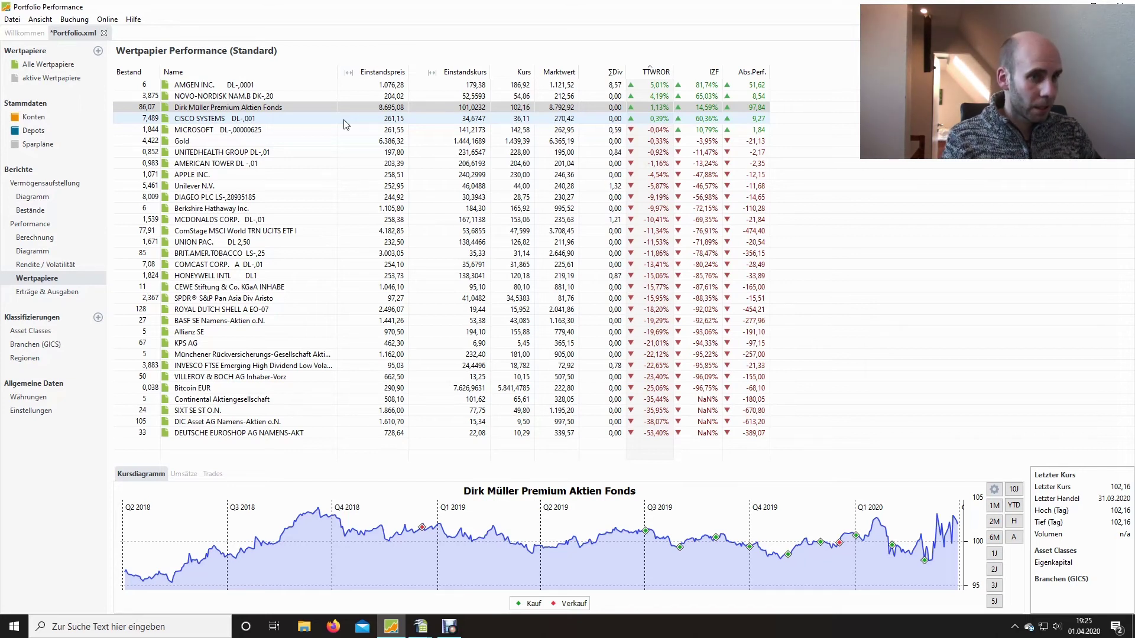
left_click(318, 96)
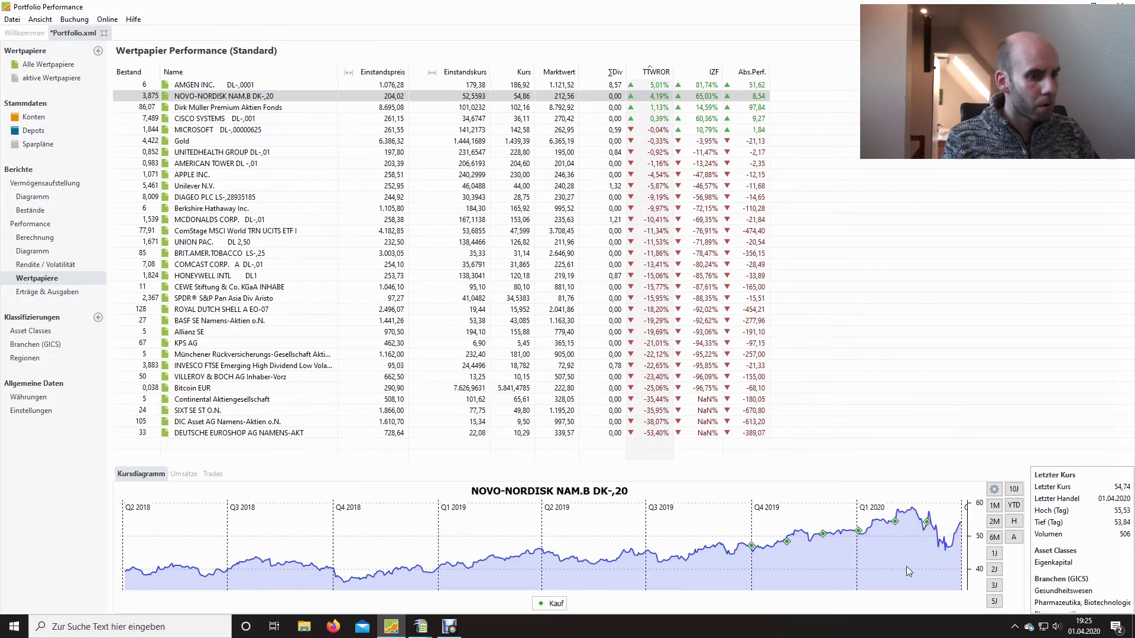
Switch to Dividendenwachstum.ods in OpenOffice Calc and check the March savings plan purchases.
left_click(442, 625)
mouse_move(443, 626)
left_click(369, 585)
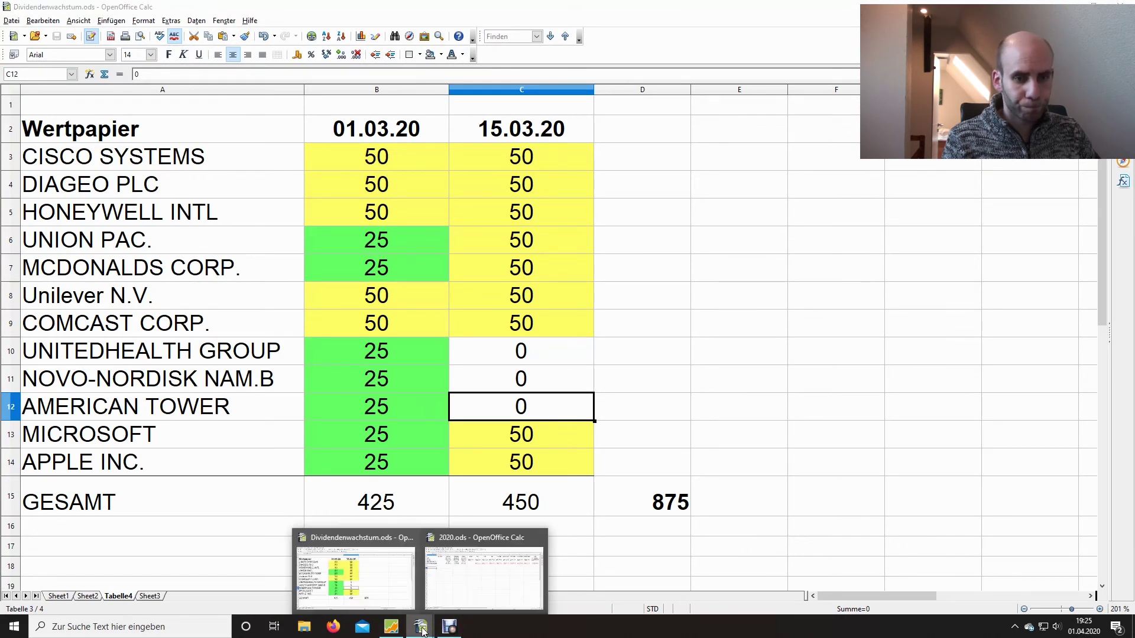
Return to Portfolio Performance and view the price charts of Amgen, Münchener Rückversicherungs-Gesellschaft and Allianz SE.
left_click(391, 627)
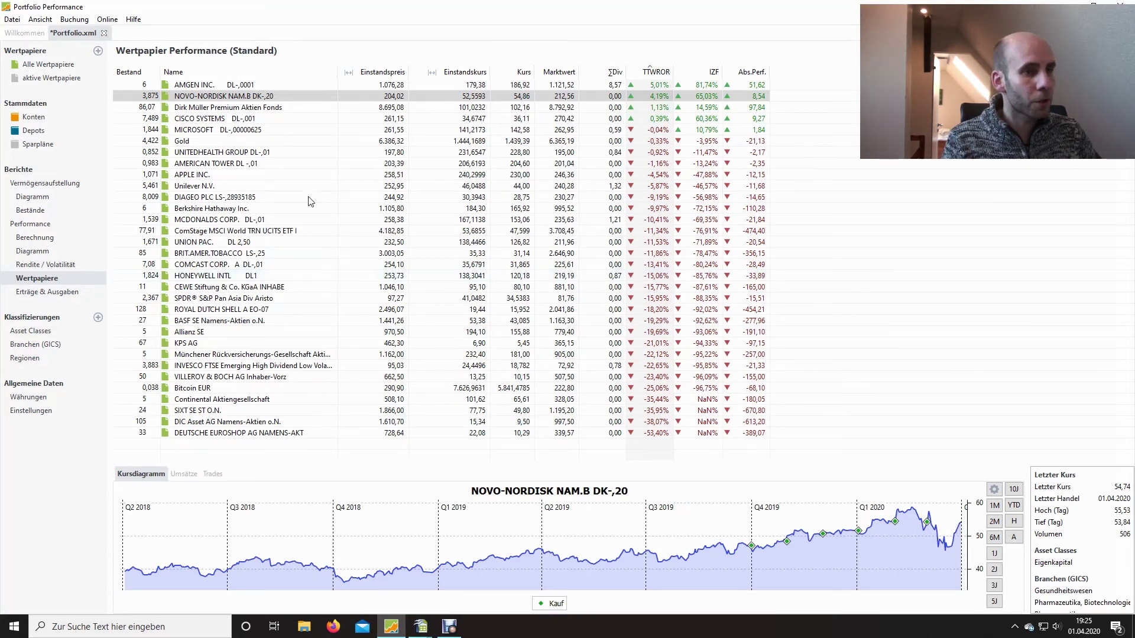
left_click(227, 84)
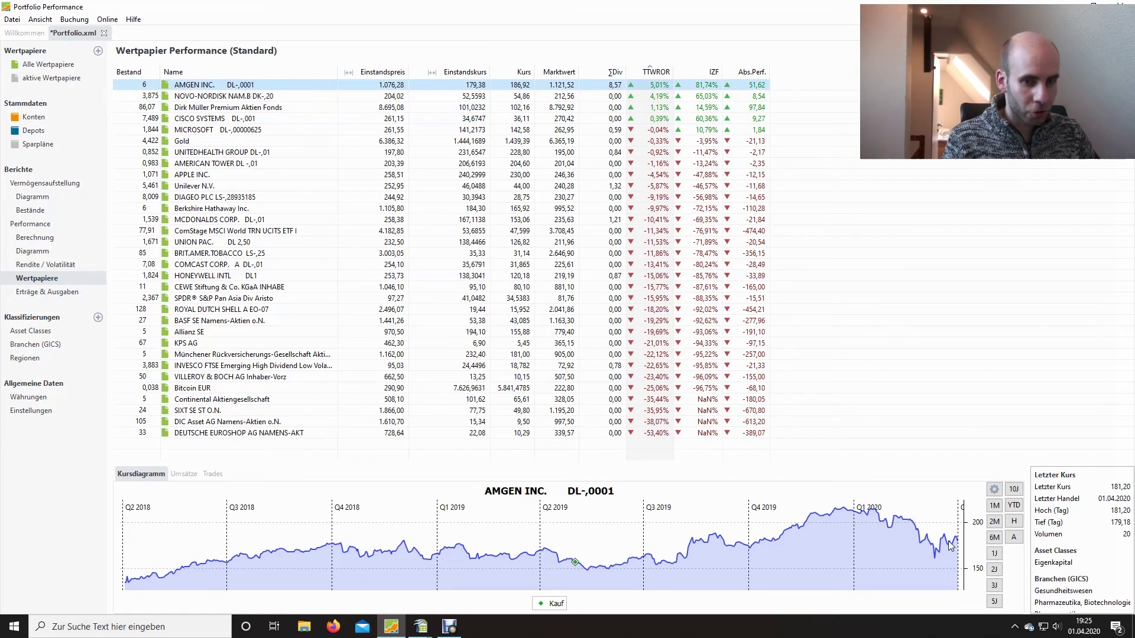
left_click(223, 354)
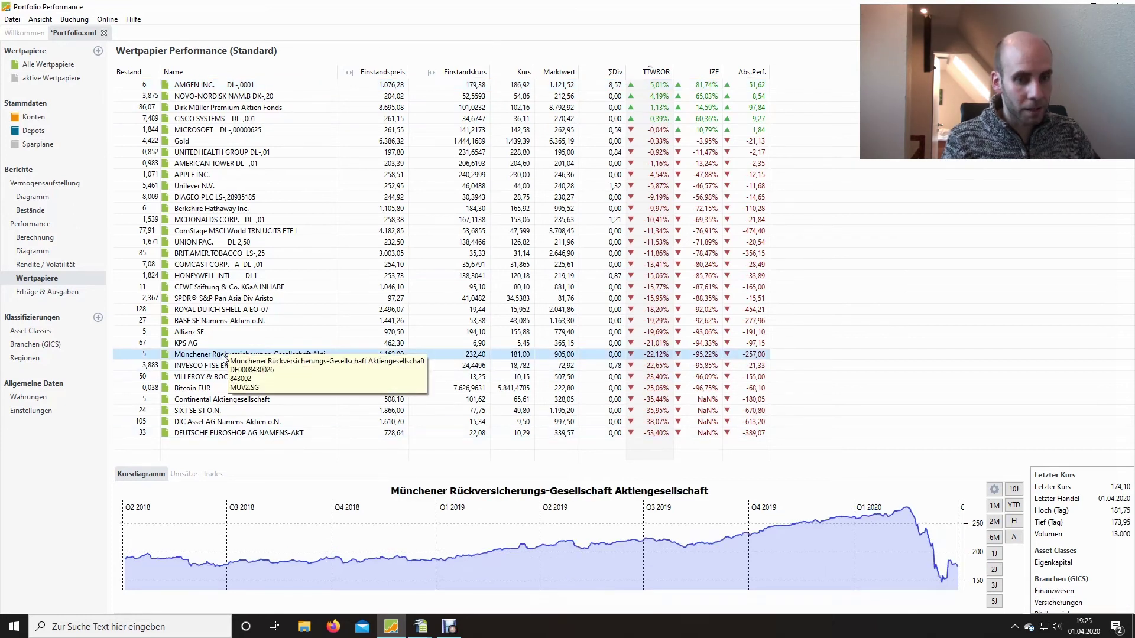
left_click(211, 333)
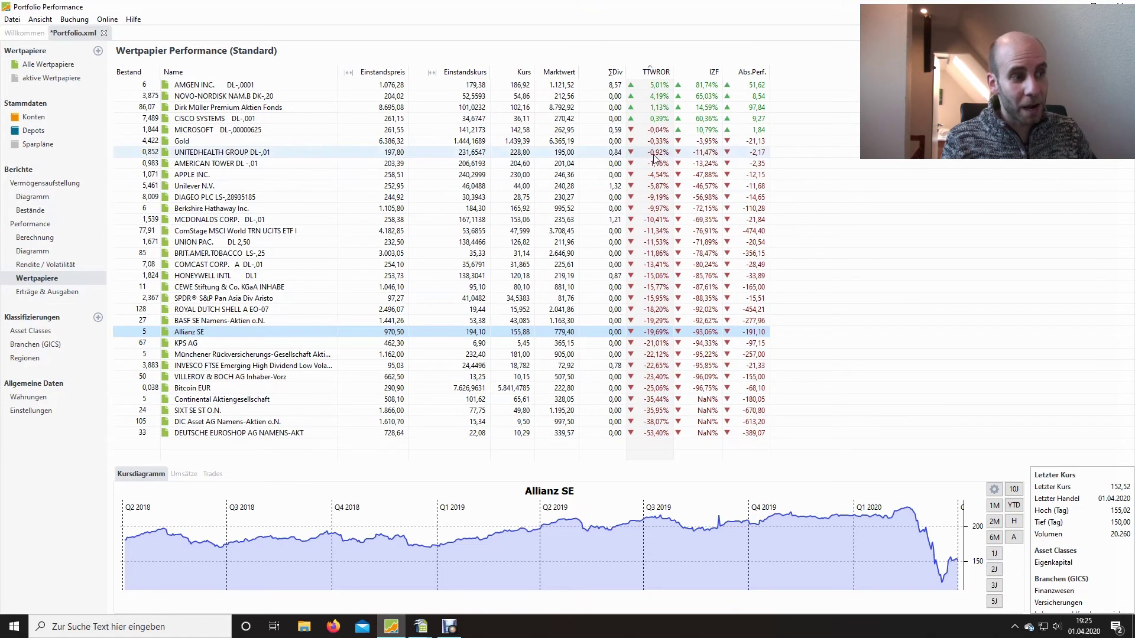
Check the monthly dividend income chart with the per-security breakdowns for March and April, and go back to the performance dashboard.
left_click(48, 293)
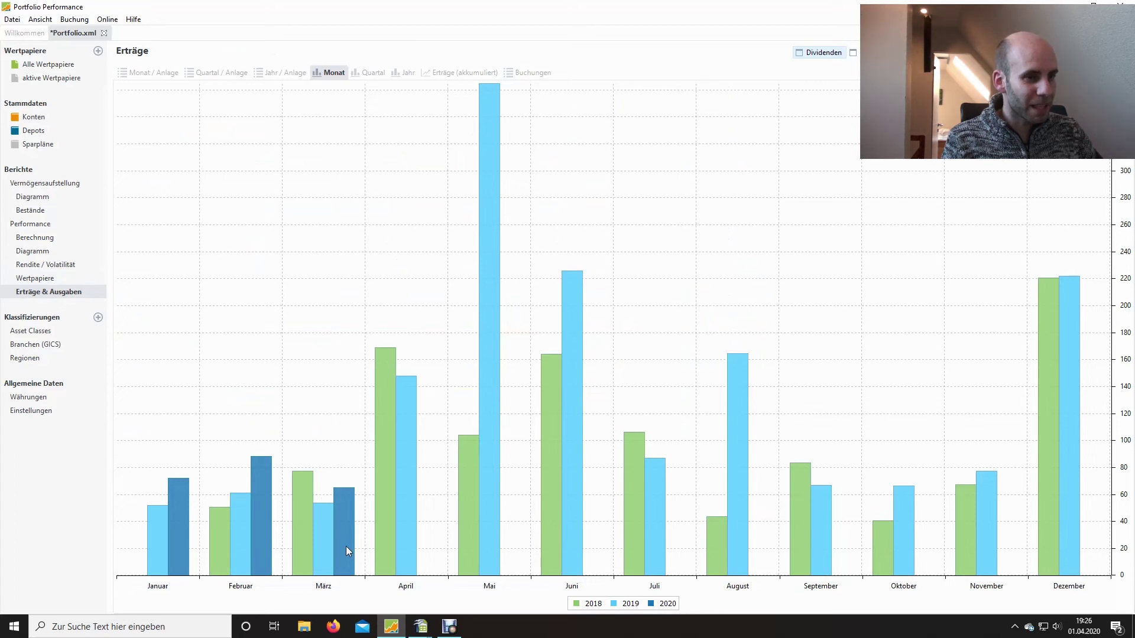
mouse_move(344, 548)
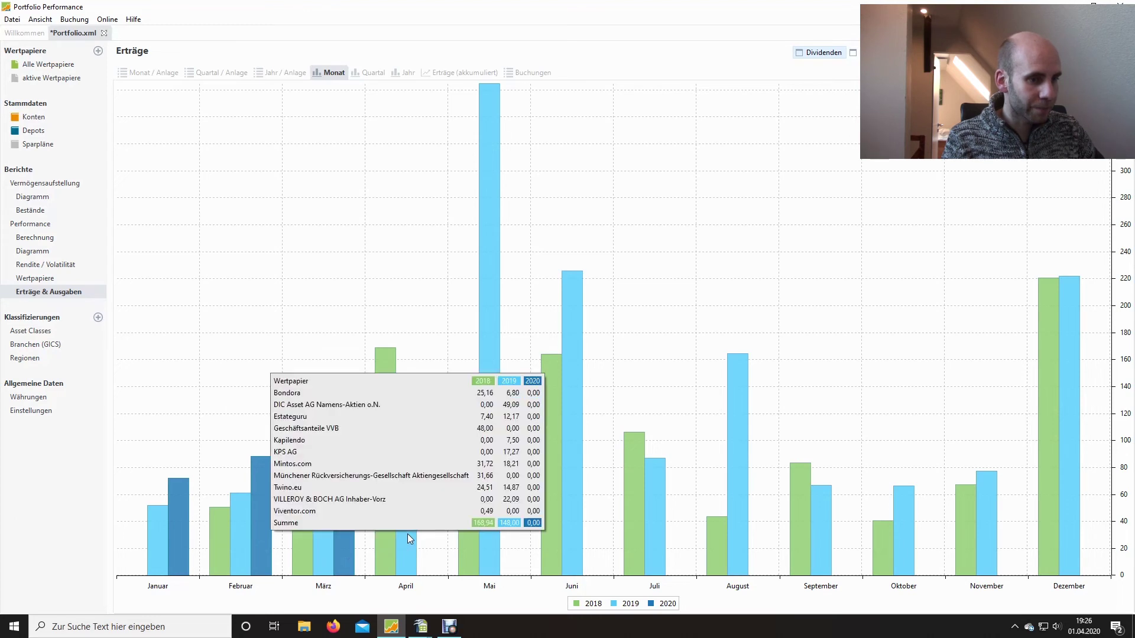
mouse_move(409, 540)
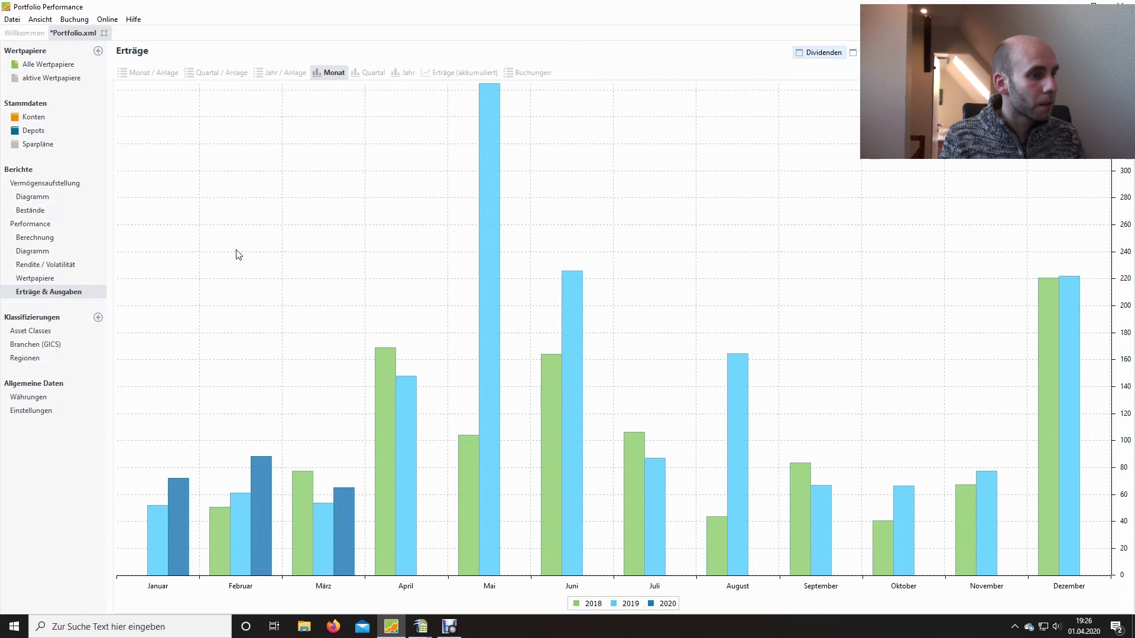
left_click(27, 227)
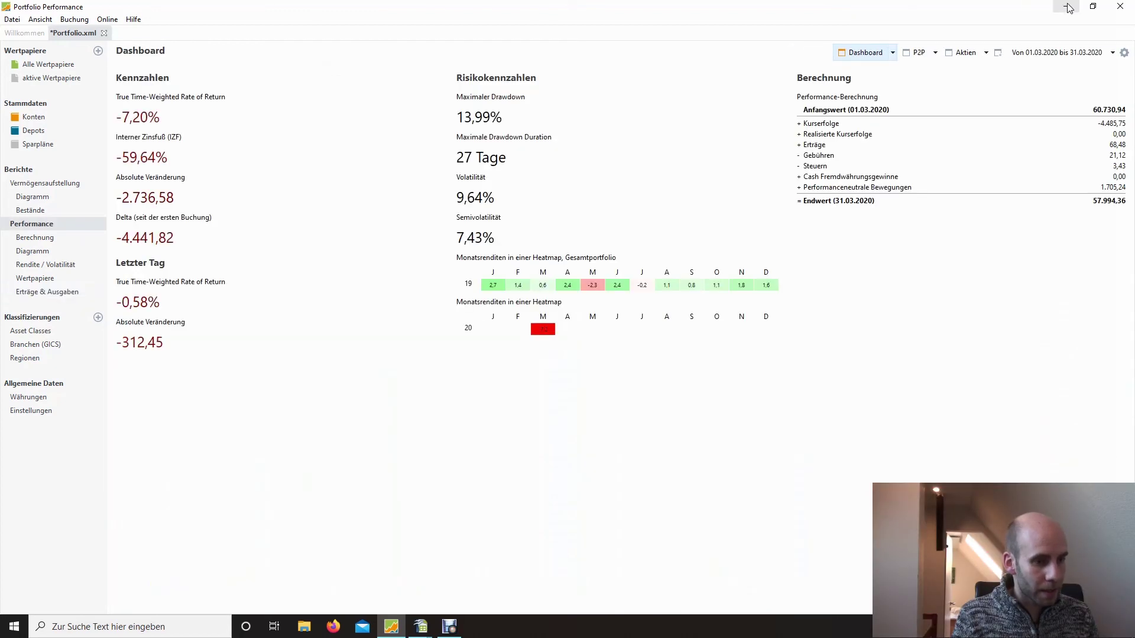
Switch to 2020.ods in OpenOffice Calc and check the yearly SOLL target.
mouse_move(433, 628)
left_click(481, 576)
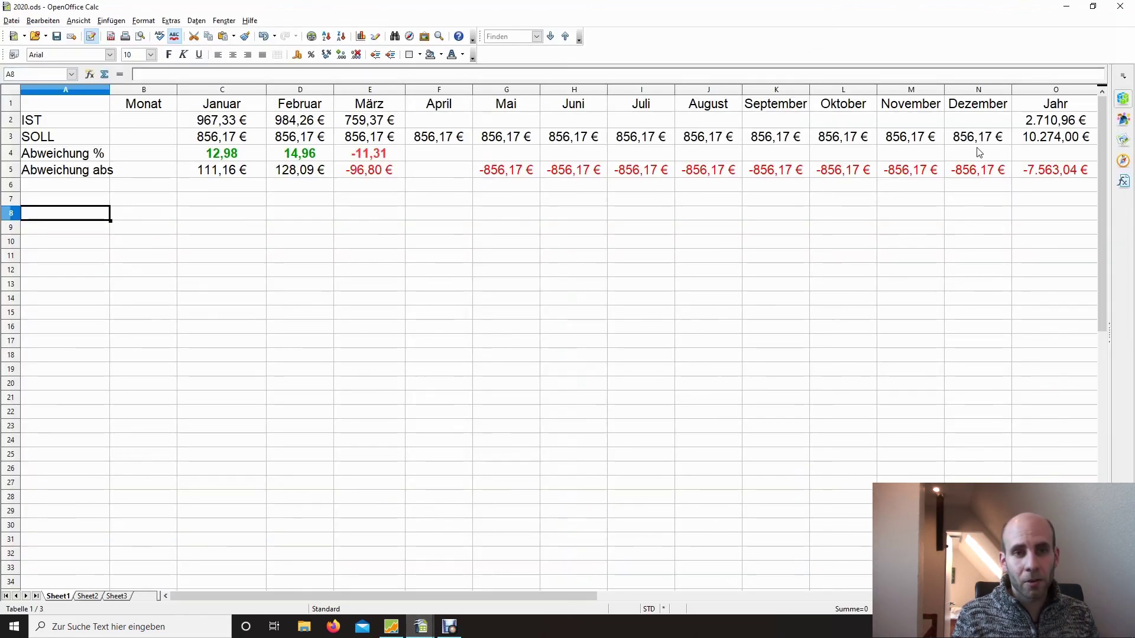
left_click(1069, 140)
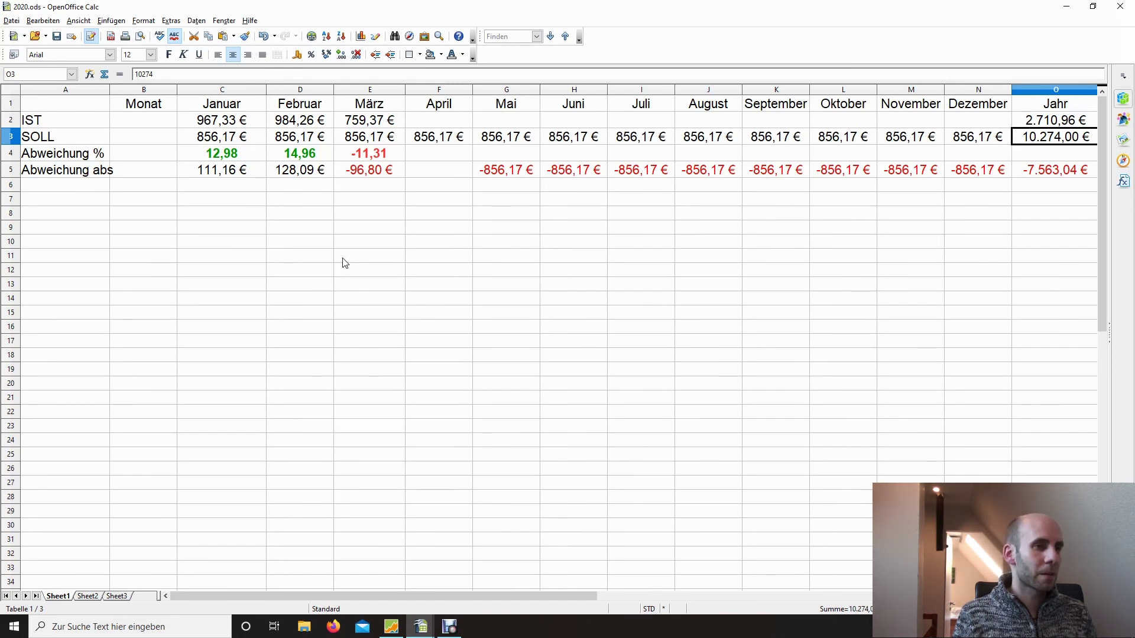
Check March's IST amount, its percentage and absolute deviations, and the monthly SOLL target.
left_click(344, 125)
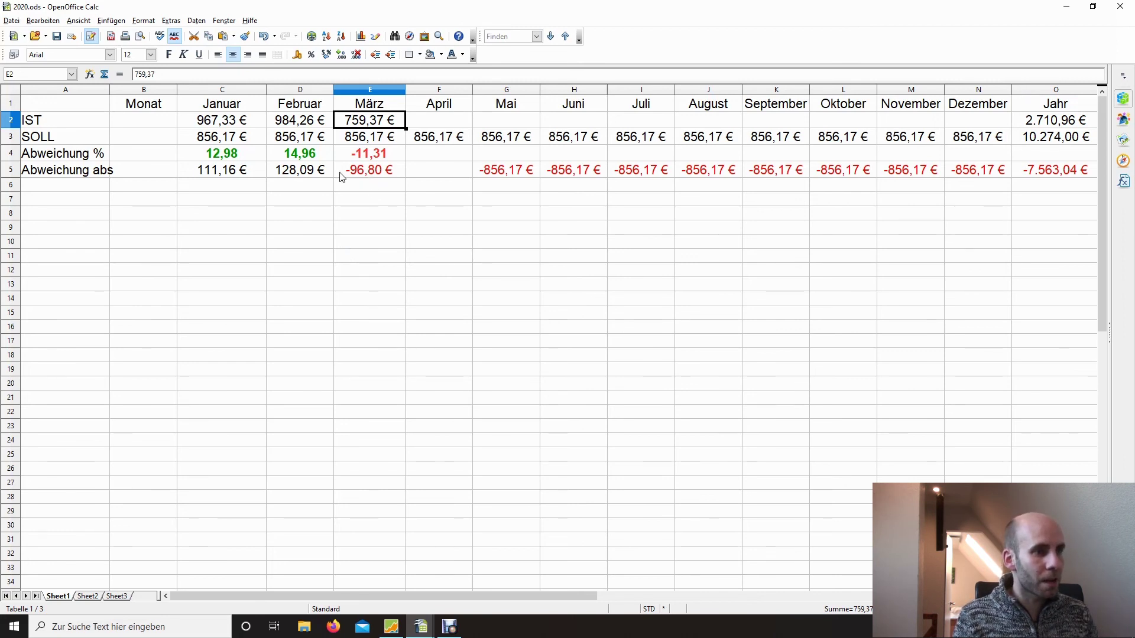
left_click(367, 155)
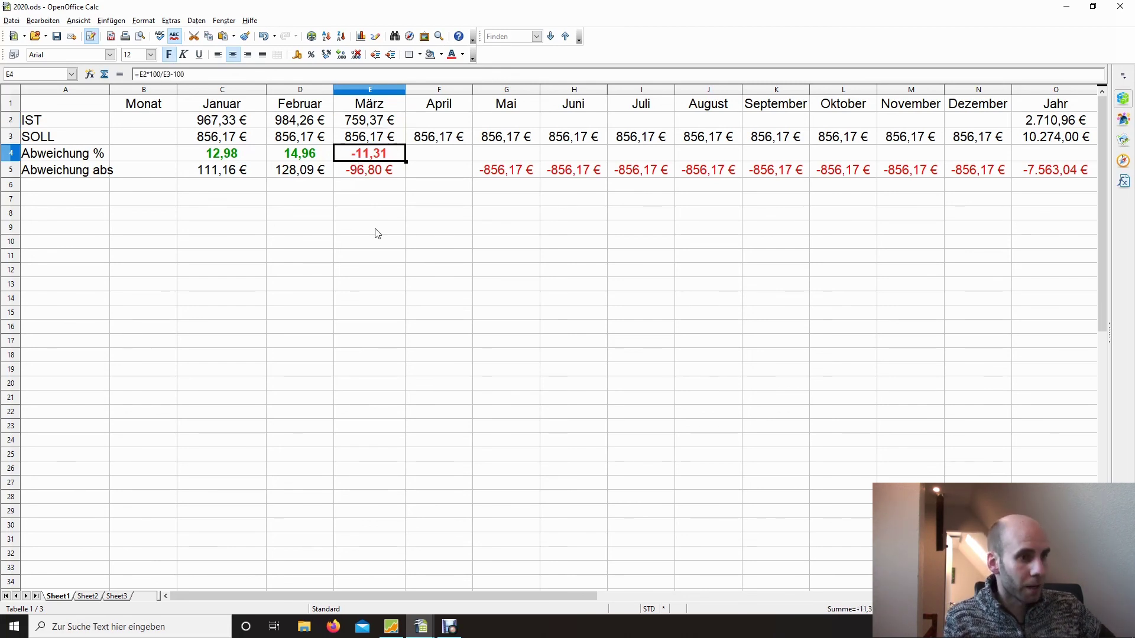
key("Down")
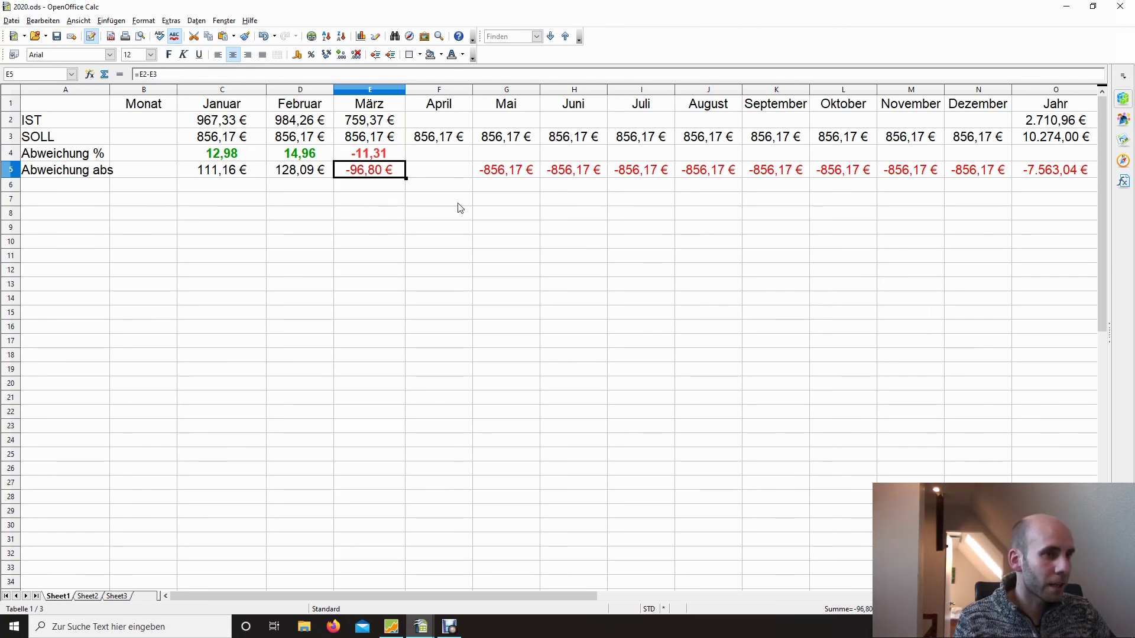
left_click(379, 142)
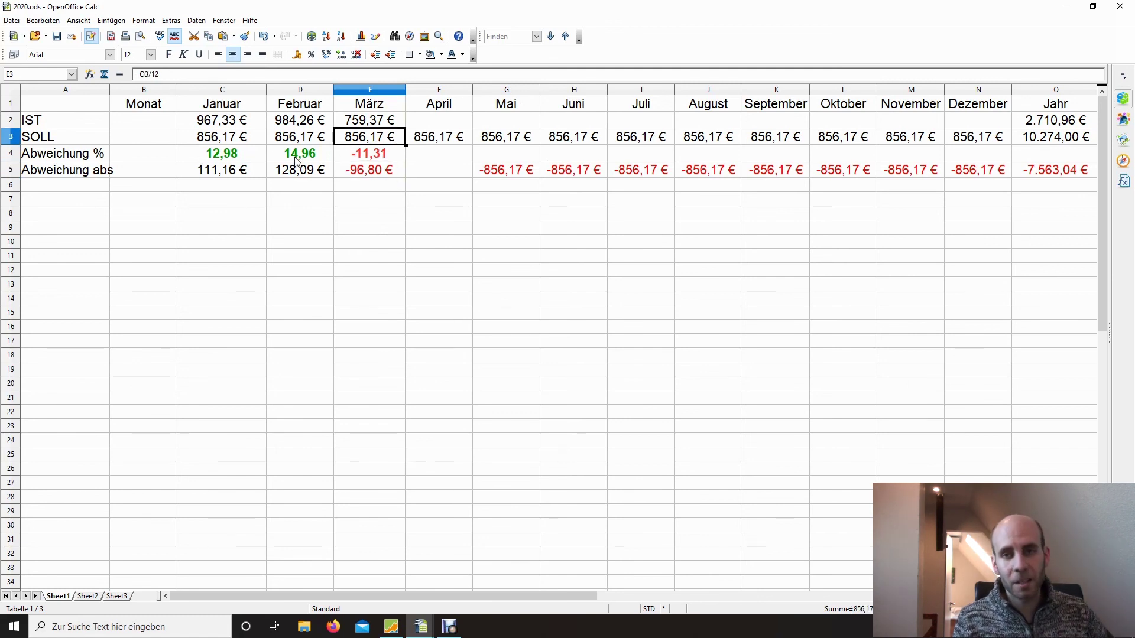